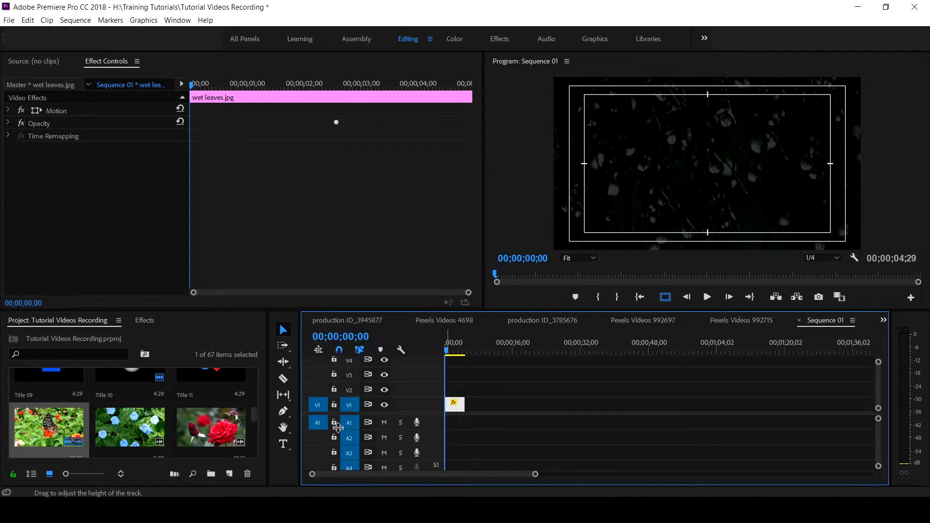
Create a new 1920 × 1080 legacy title at 29.97 fps Drop-Frame with square pixels and the suggested name
click(8, 21)
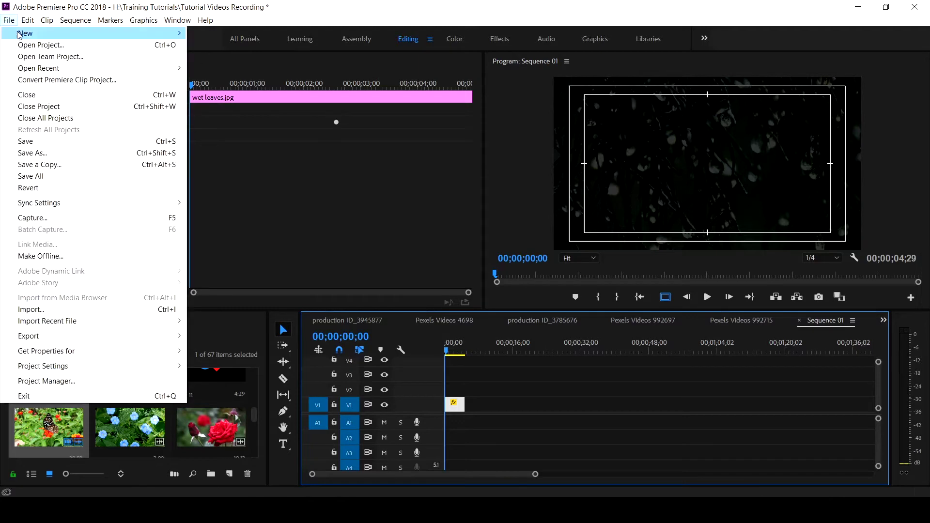
mouse_move(43, 34)
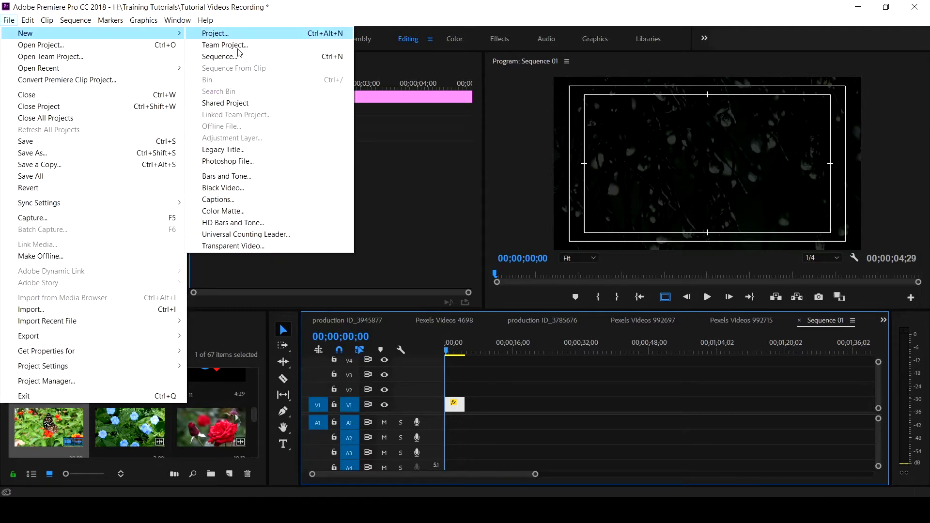
click(237, 150)
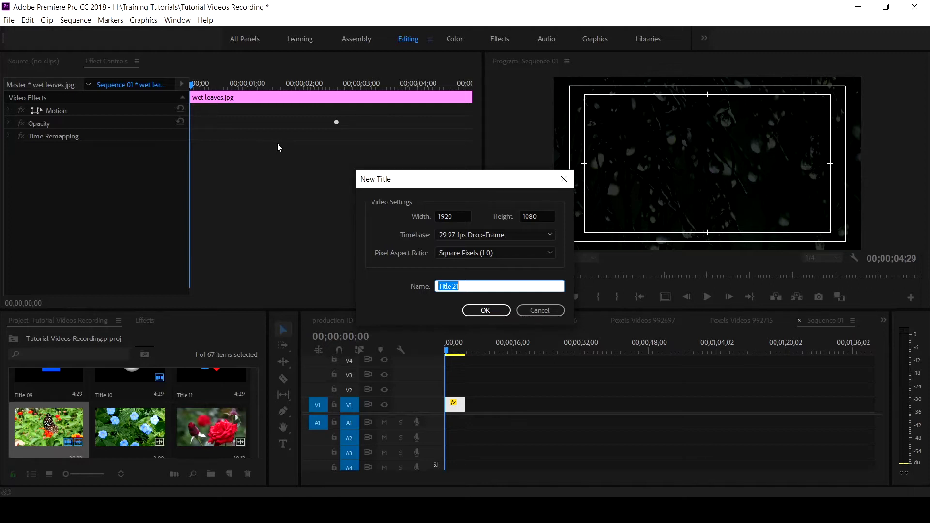
click(489, 313)
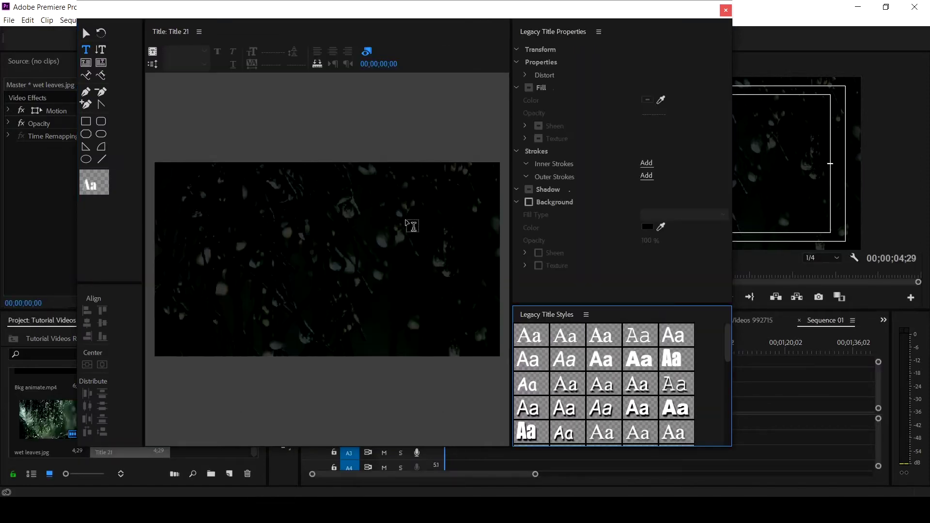
Draw a horizontal white line about 1321 px wide across the title canvas with the Line tool
click(101, 160)
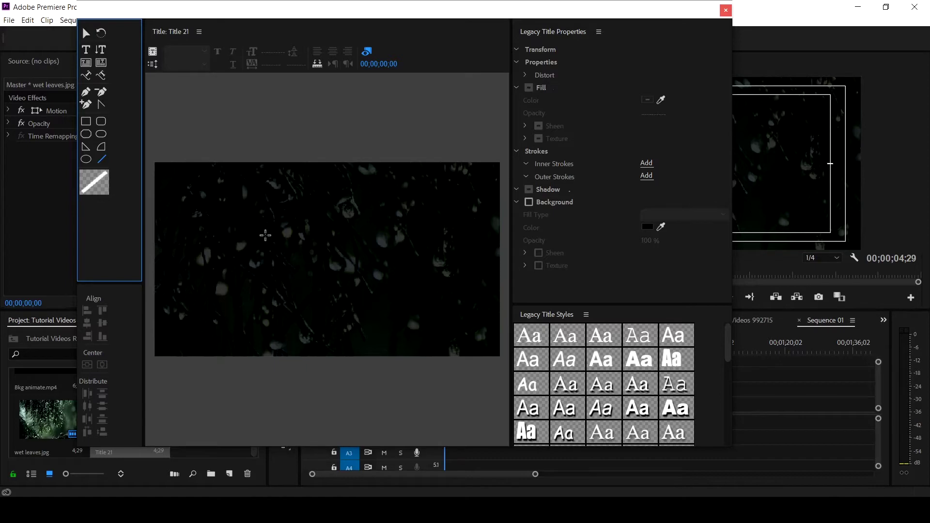
drag(212, 236, 290, 236)
drag(417, 232, 447, 234)
drag(640, 164, 645, 168)
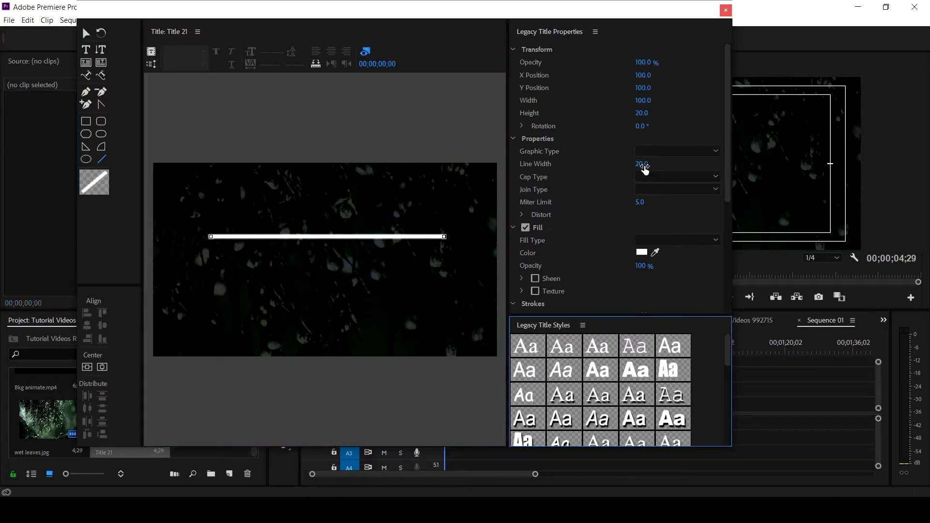
Center the line horizontally and vertically in the title frame and close the title editor
click(86, 34)
click(323, 239)
click(321, 239)
drag(320, 239, 320, 264)
click(88, 367)
click(102, 367)
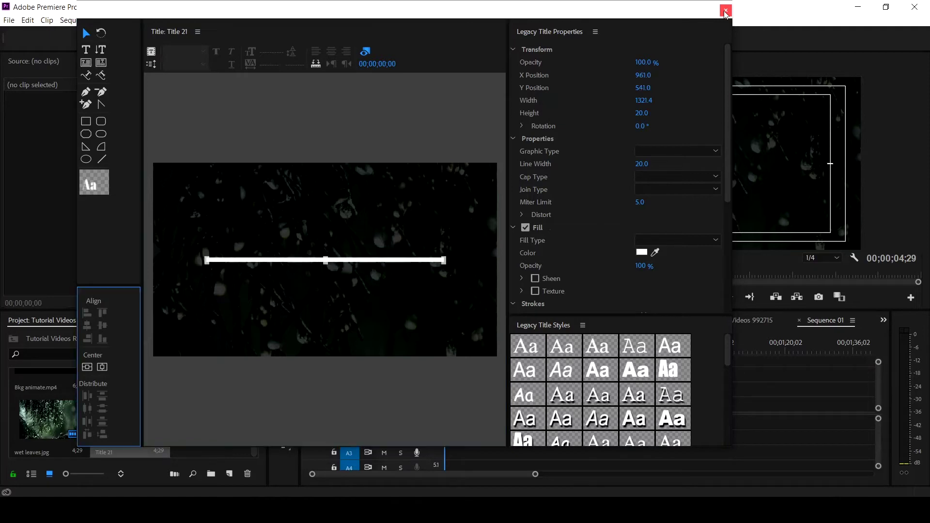
click(725, 11)
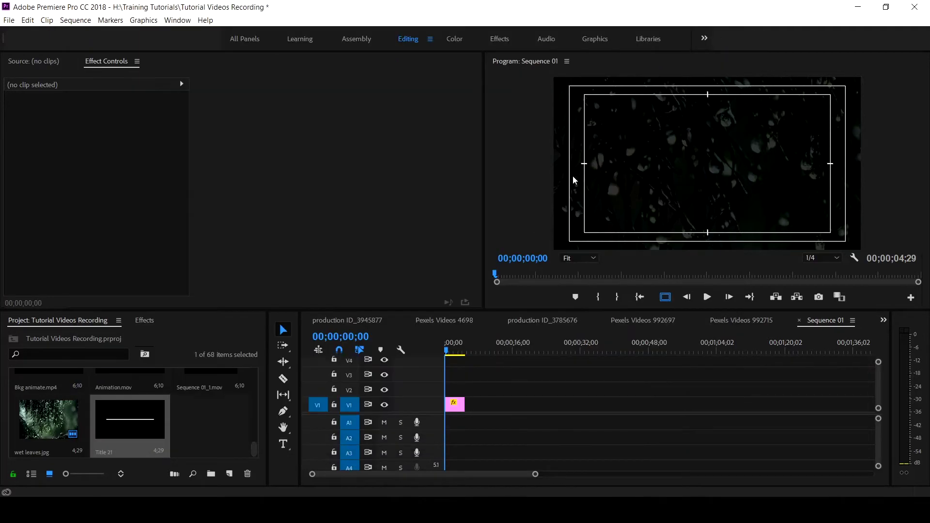
Place the line title on track V2 at the sequence start, above the wet leaves clip, and select it
drag(100, 410, 447, 392)
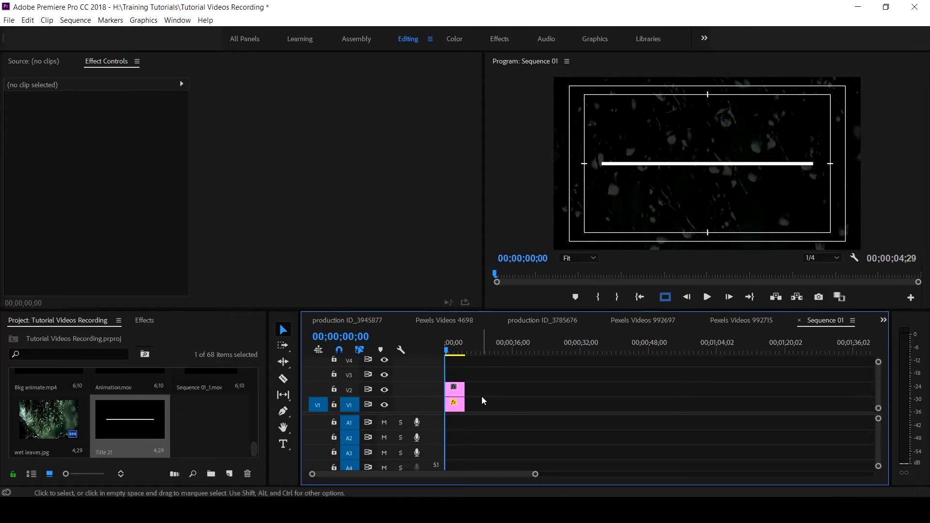
mouse_move(451, 350)
mouse_down()
mouse_move(462, 350)
mouse_move(442, 351)
mouse_move(473, 352)
mouse_move(449, 351)
mouse_up()
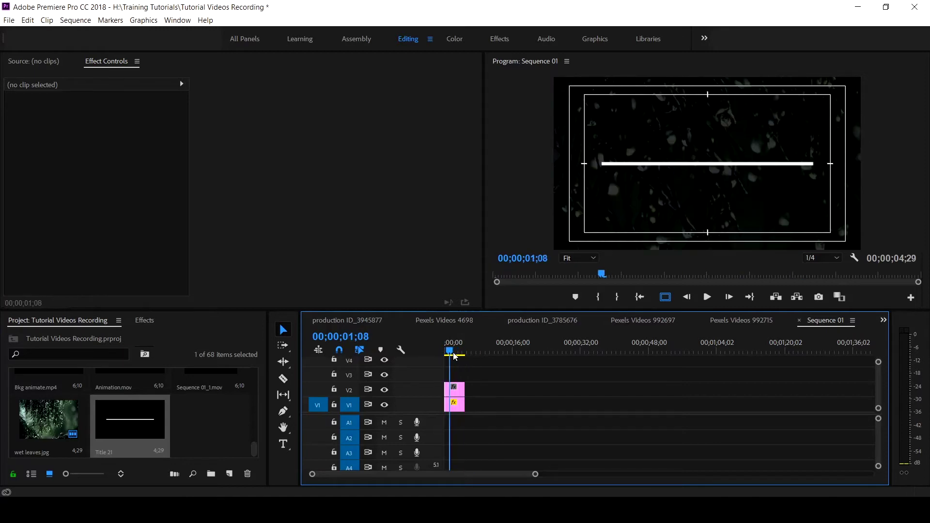
click(454, 393)
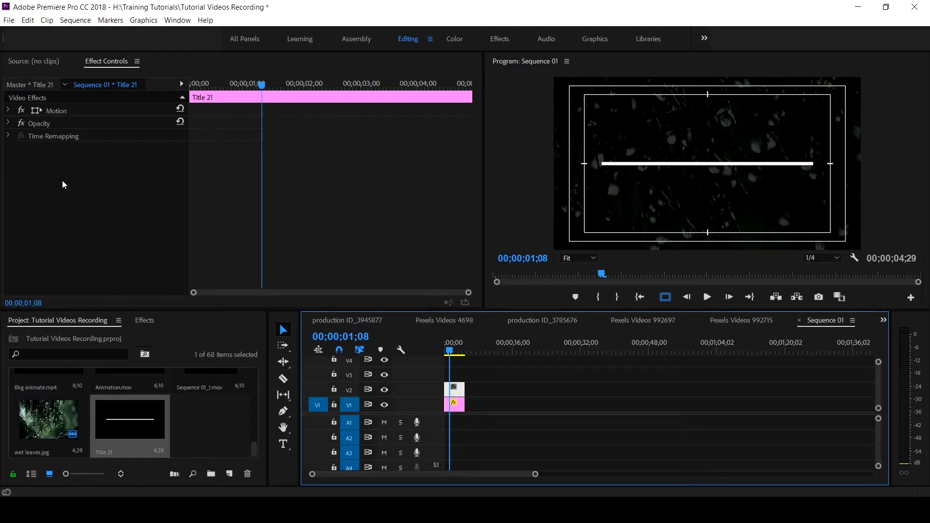
Find the Distort effect Transform by searching for "transfor" and apply it to the line title on V2
click(136, 323)
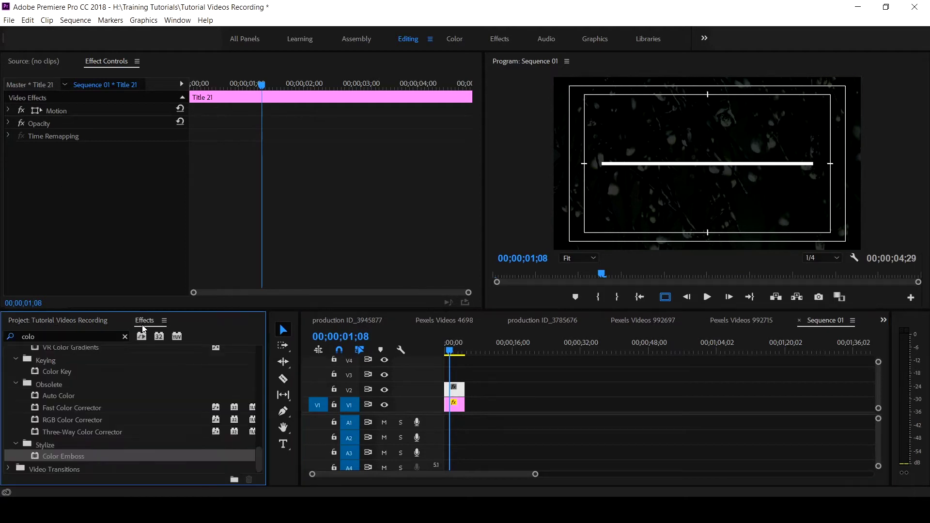
click(102, 326)
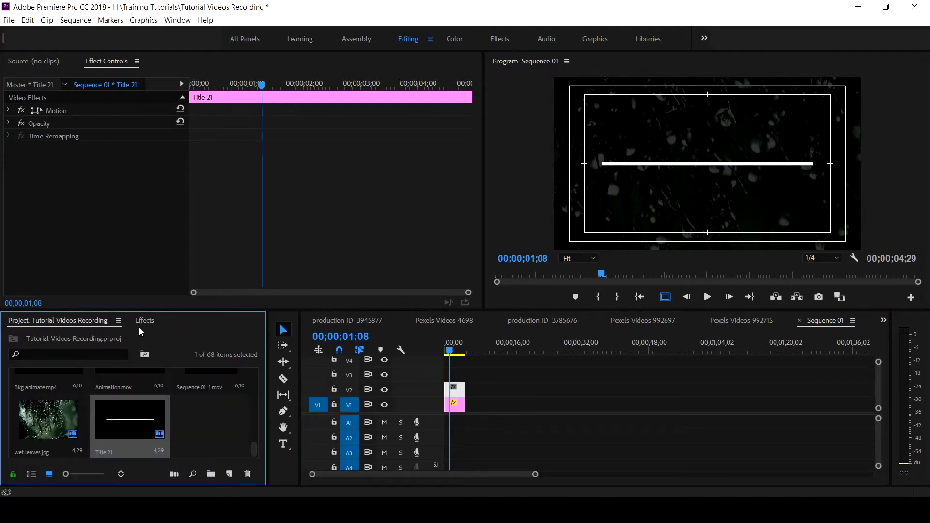
click(144, 322)
click(86, 338)
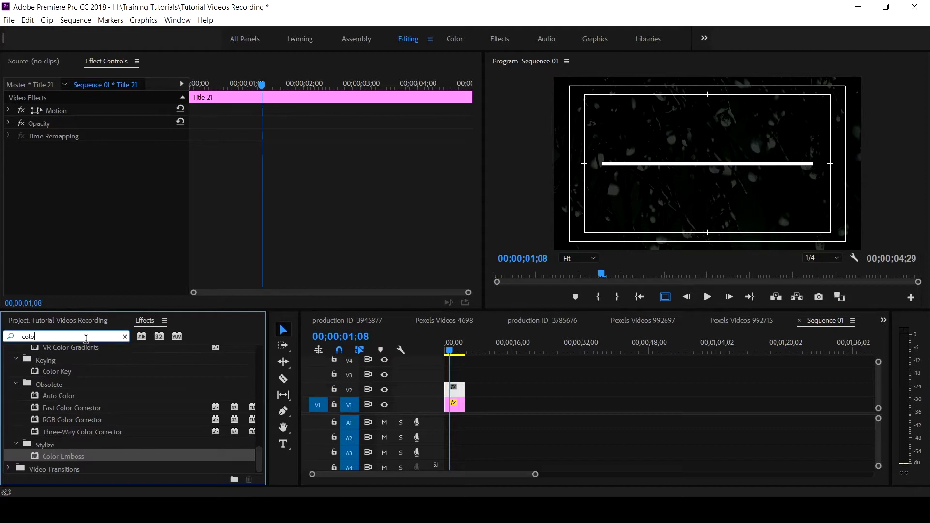
key(BackSpace)
key(BackSpace)
key(BackSpace)
key(BackSpace)
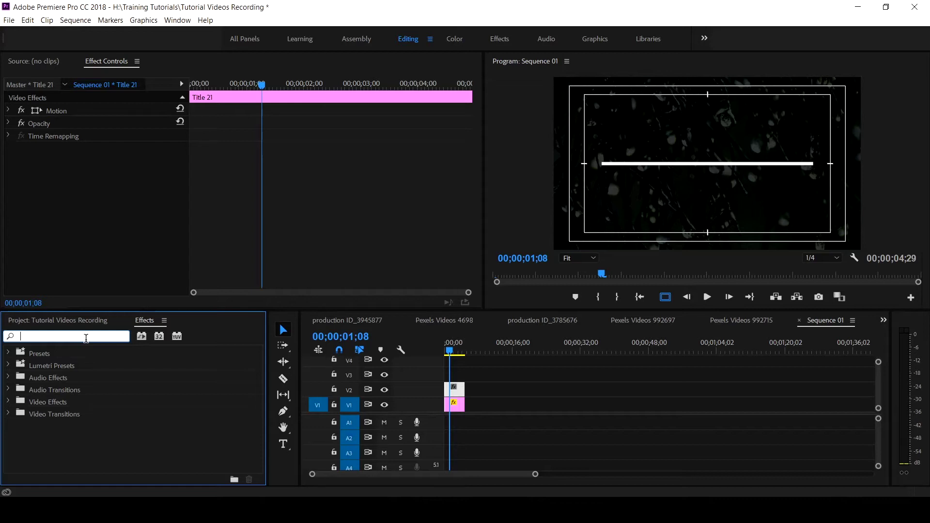
text(transfor)
drag(57, 425, 459, 393)
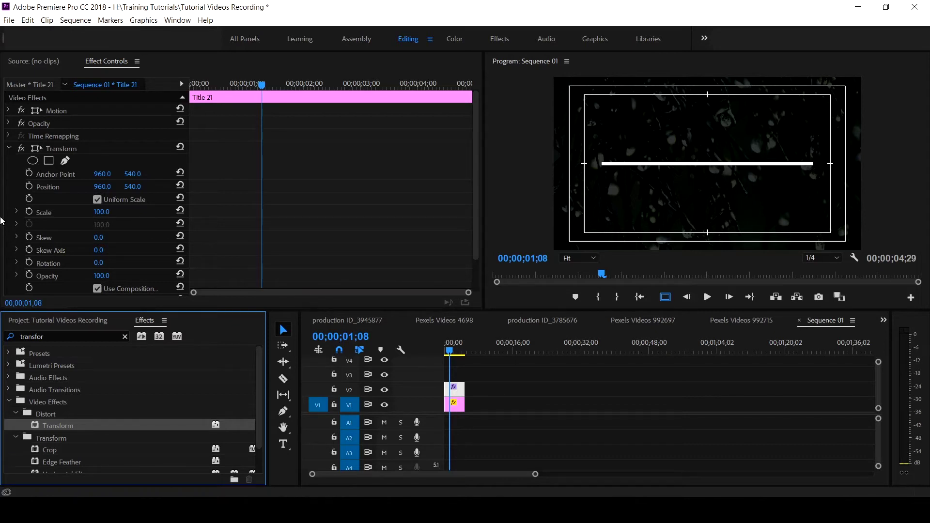
Disable Uniform Scale in the line title's Transform effect
click(7, 111)
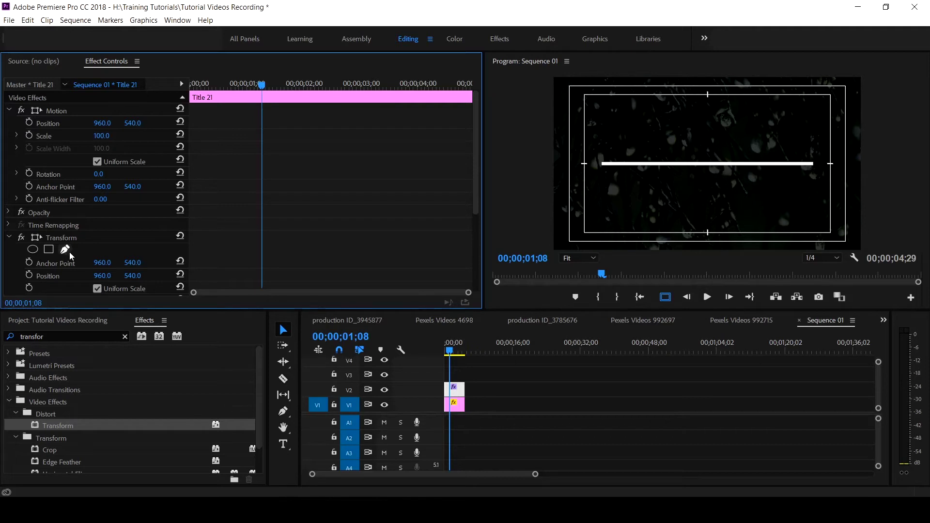
scroll(73, 252, down, 1)
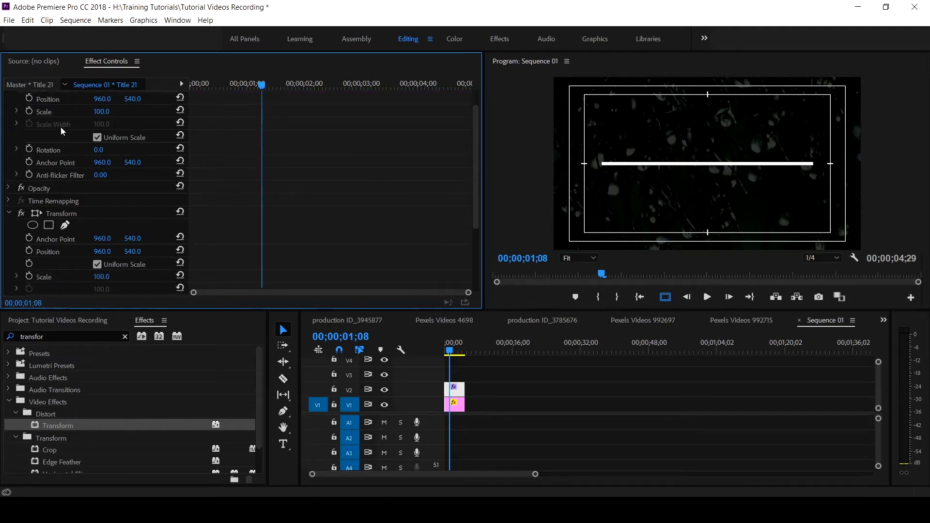
scroll(476, 155, down, 1)
click(454, 394)
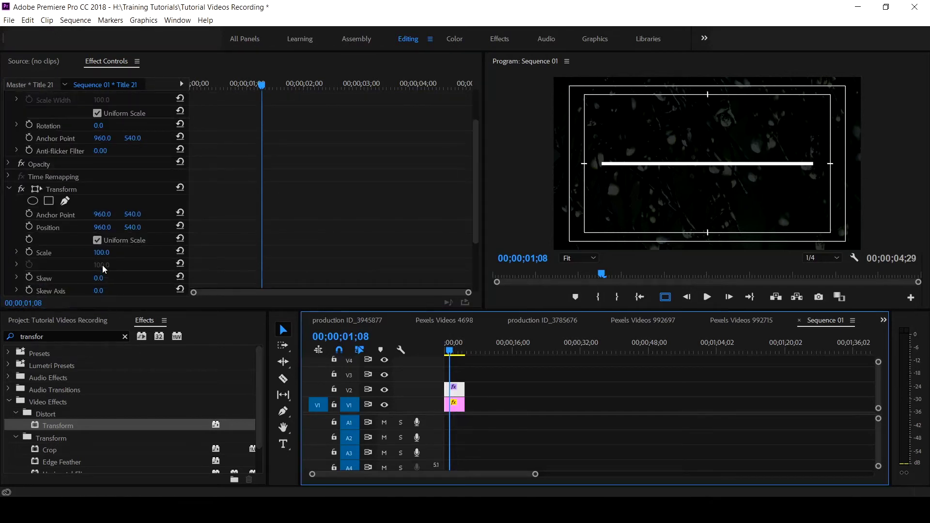
click(97, 240)
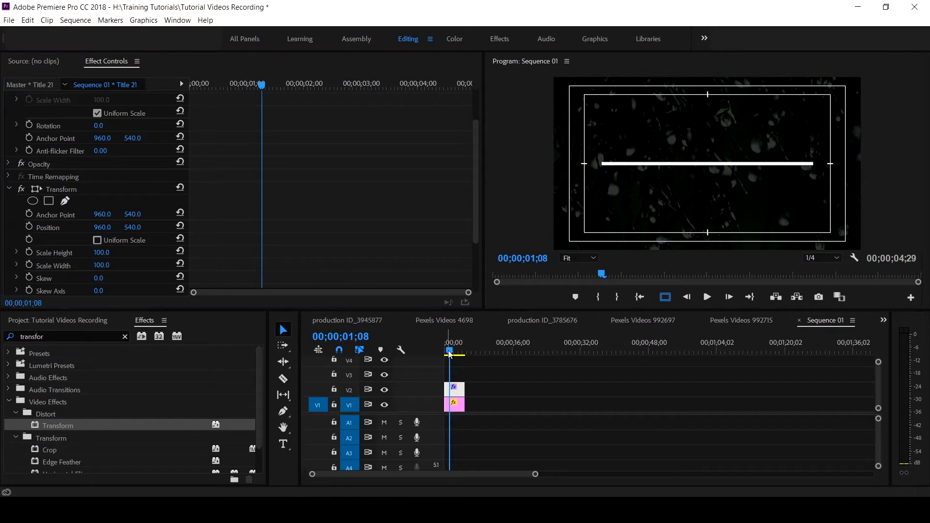
Set the Transform Scale Width to 0 at the sequence start and enable keyframing for it
drag(449, 356, 433, 351)
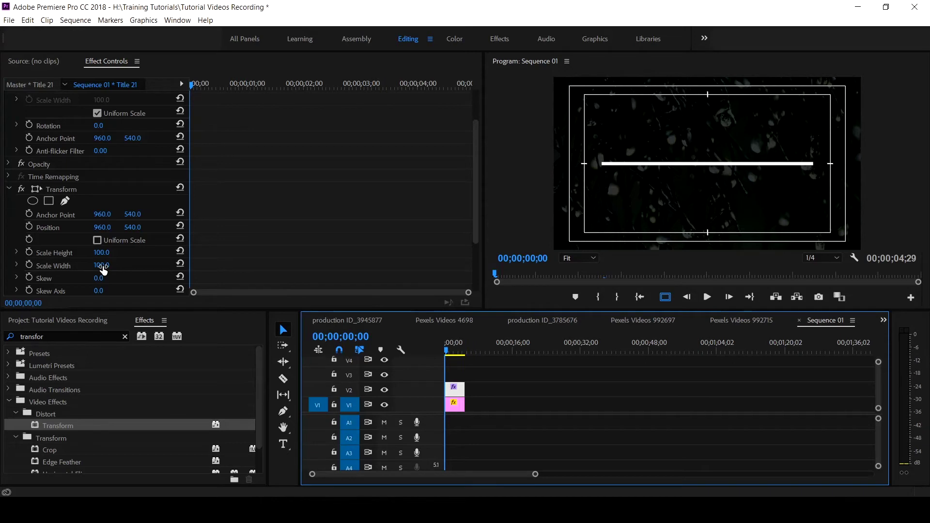
mouse_move(103, 271)
mouse_down()
mouse_move(10, 270)
mouse_move(110, 266)
mouse_up()
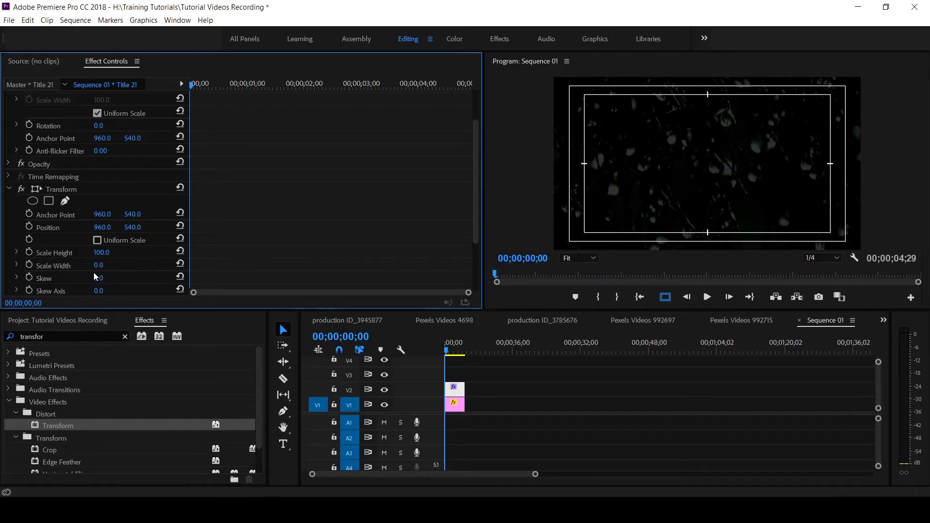
click(29, 265)
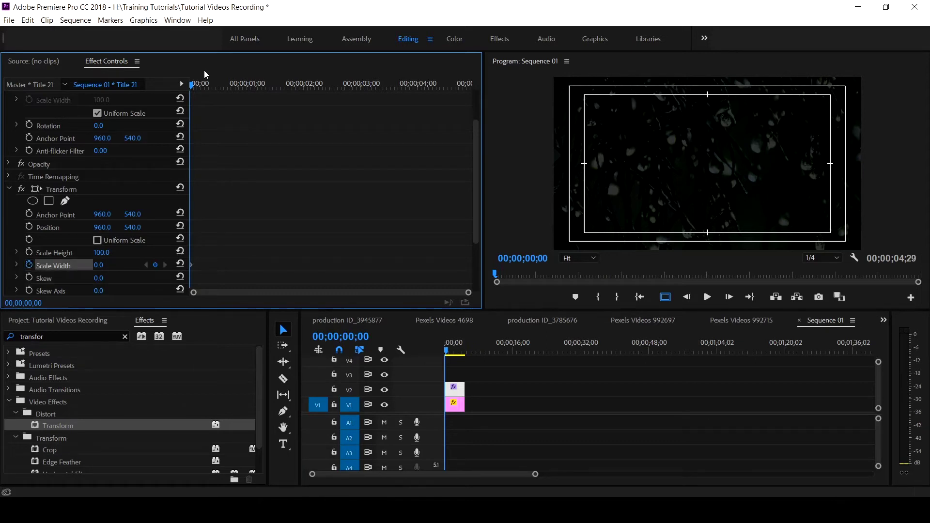
Add a second Transform Scale Width keyframe with value 100 at 00;00;02;17
drag(195, 85, 339, 113)
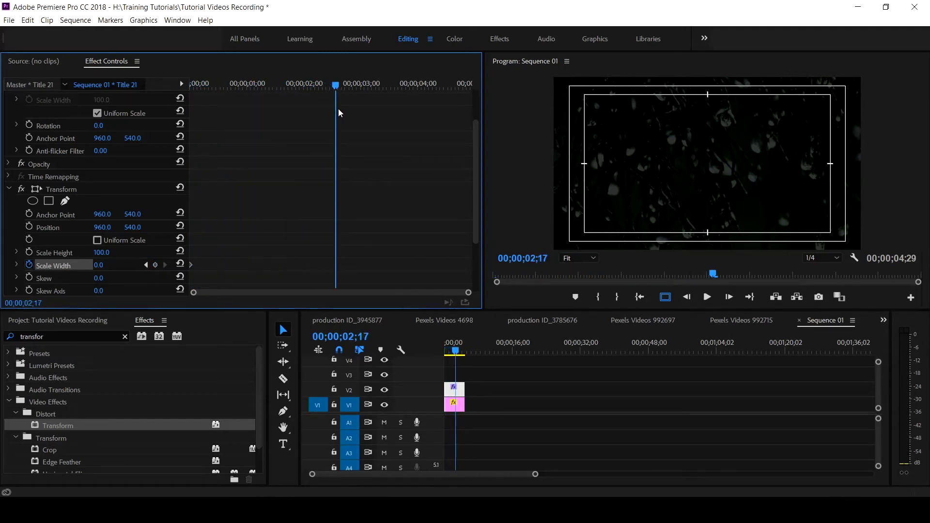
click(99, 266)
text(100)
key(Return)
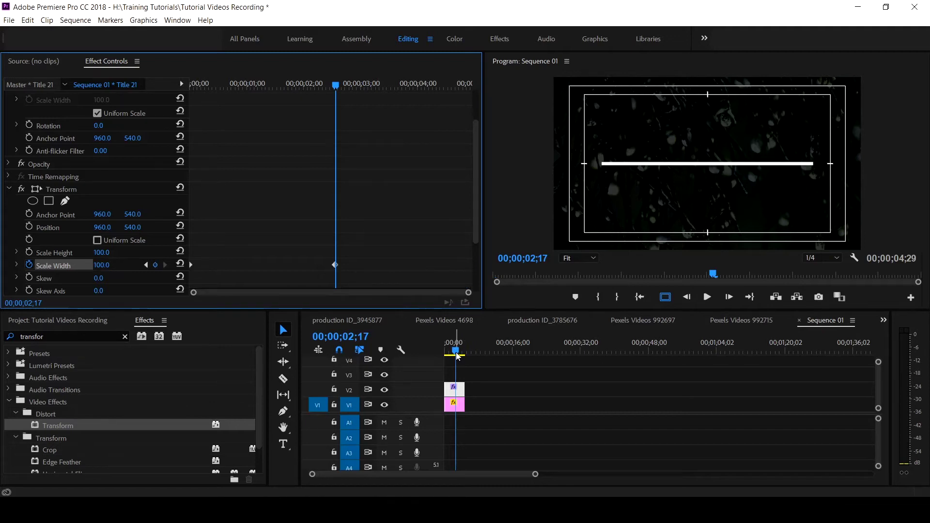
Play the sequence from the start twice to review the line's growing animation
drag(458, 357, 403, 351)
key(space)
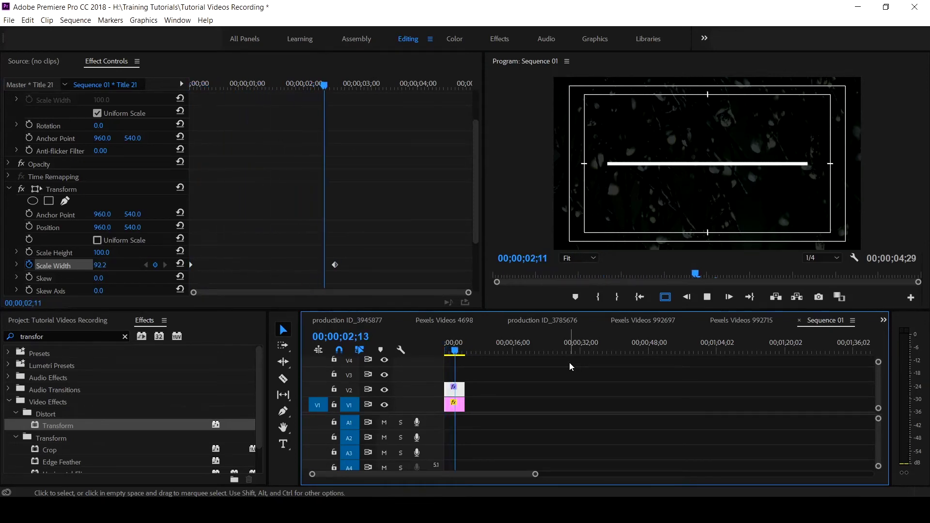
key(space)
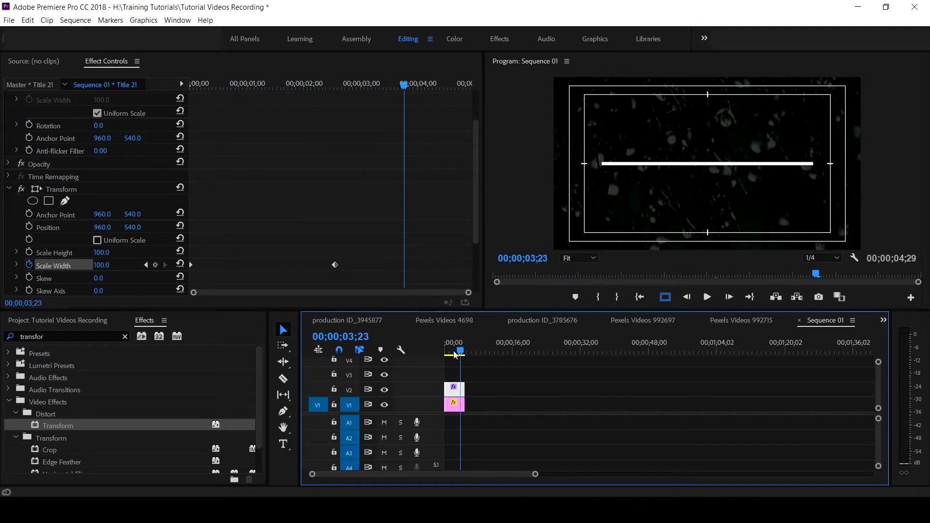
drag(461, 352, 390, 355)
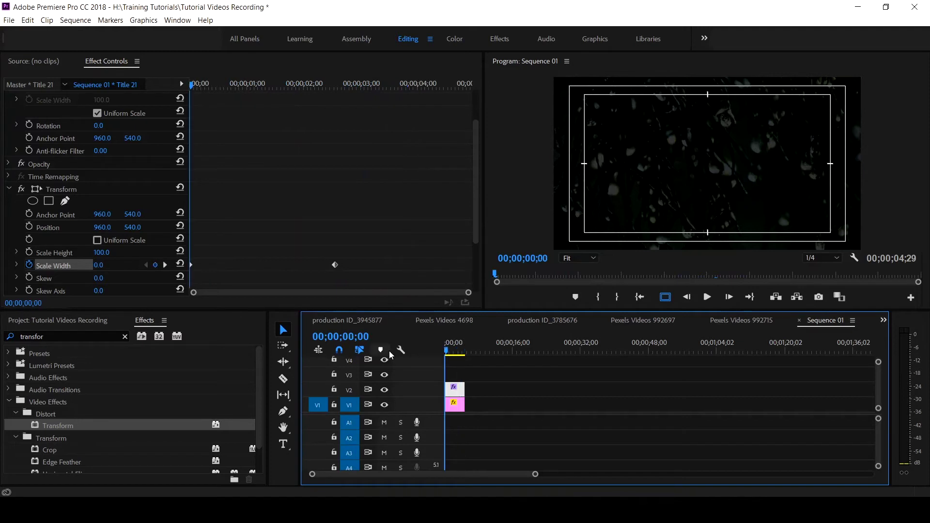
key(space)
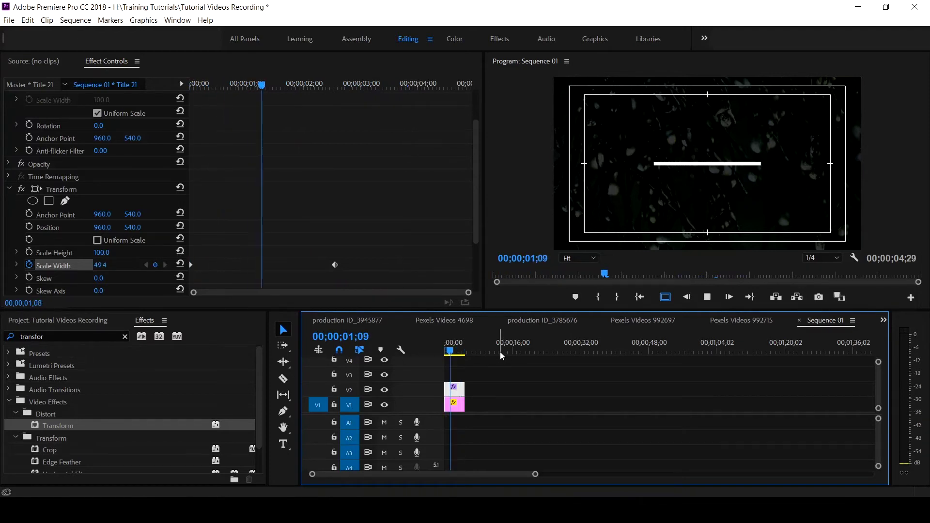
key(space)
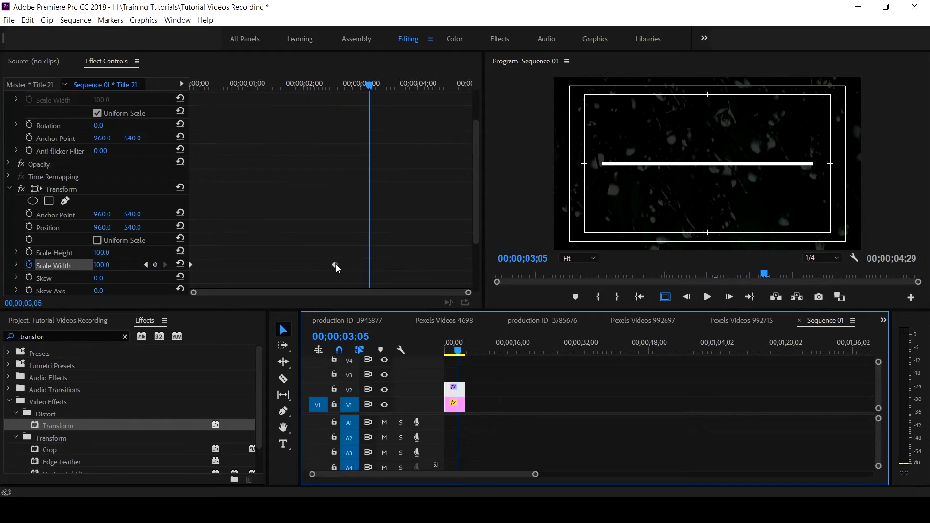
Move the second Scale Width keyframe close to the first one and preview the animation from the start
drag(336, 265, 204, 265)
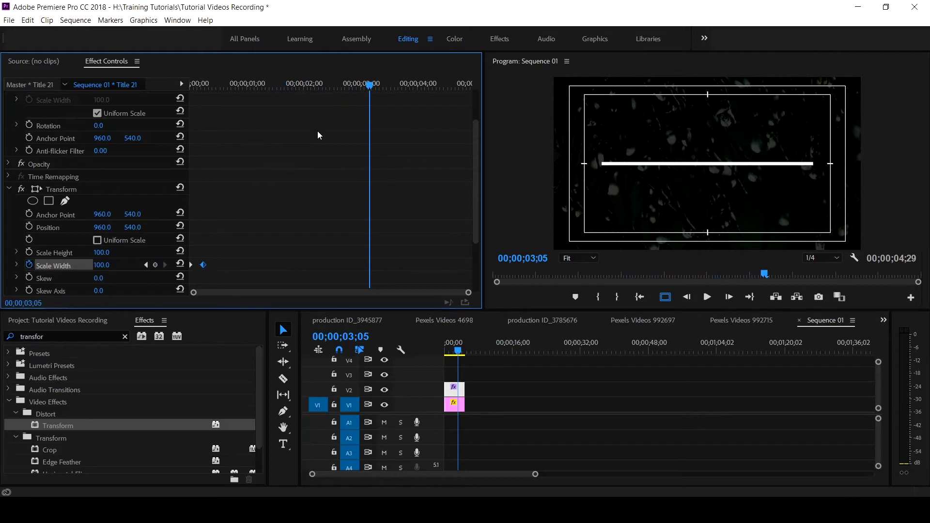
drag(373, 89, 169, 131)
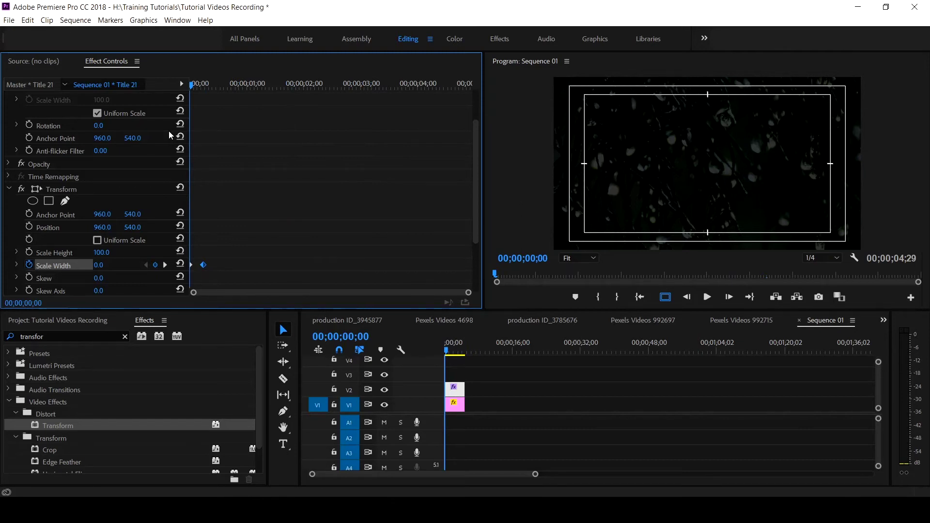
key(space)
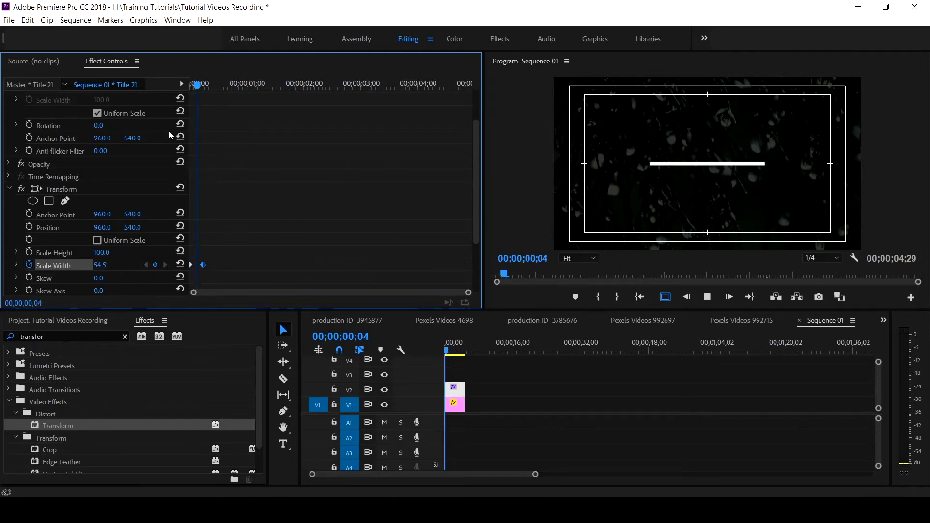
key(space)
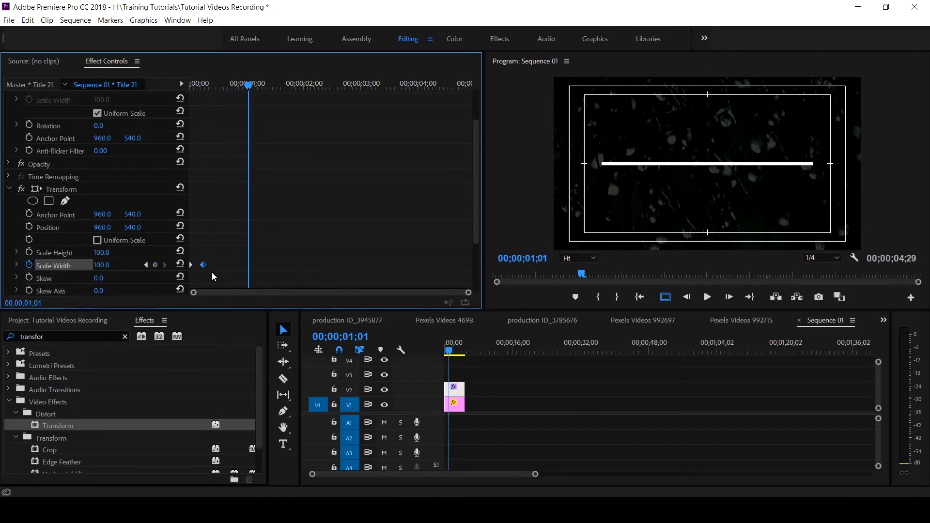
Move the second Scale Width keyframe to just after the one-second mark
drag(206, 268, 252, 269)
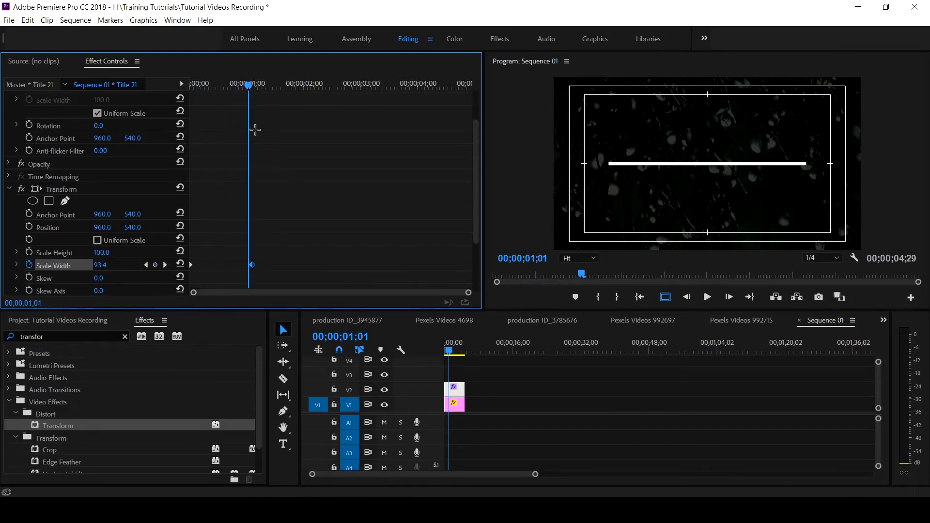
Play the sequence from the start to review the retimed growing line animation
drag(250, 87, 157, 103)
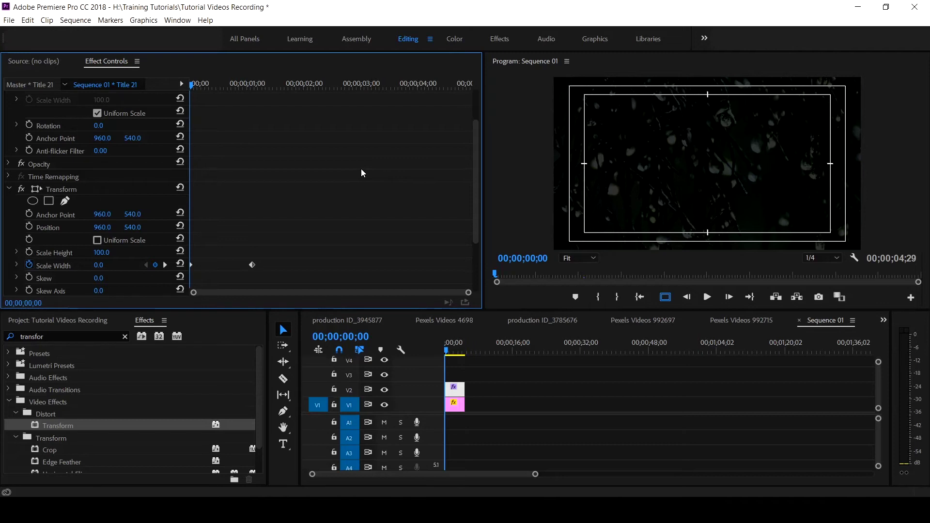
key(space)
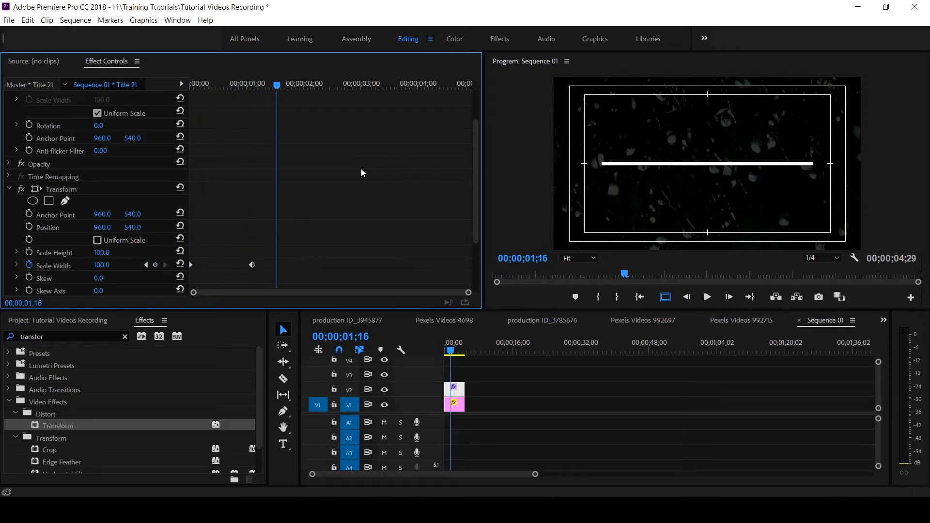
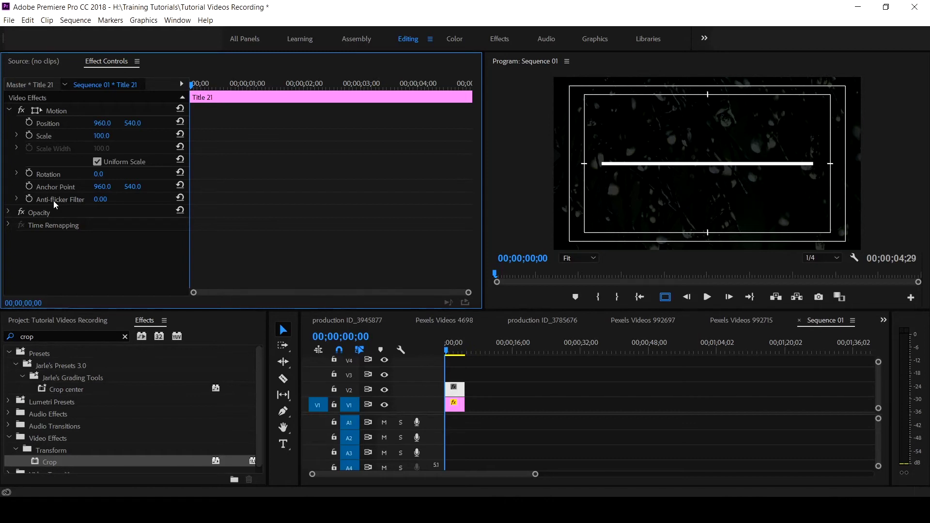
Apply the Crop video effect to the horizontal line title clip on track V2
click(105, 323)
click(140, 322)
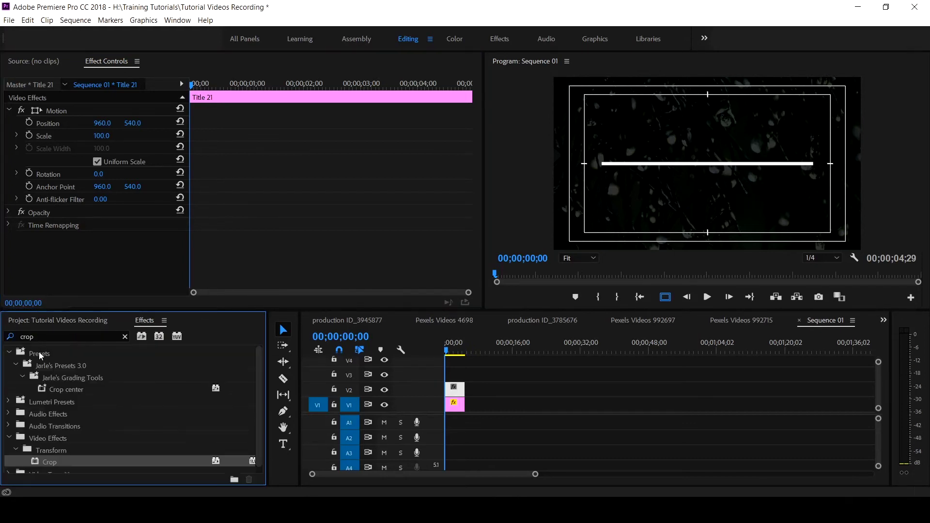
drag(35, 460, 453, 387)
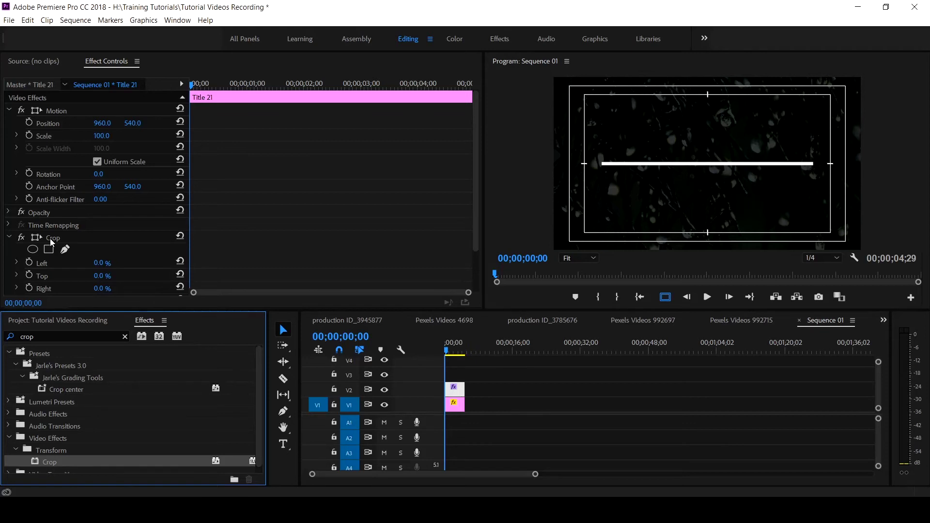
Crop the horizontal line clip's right side to 86.2% and add a Crop Right keyframe at 00;00;00;00
click(50, 239)
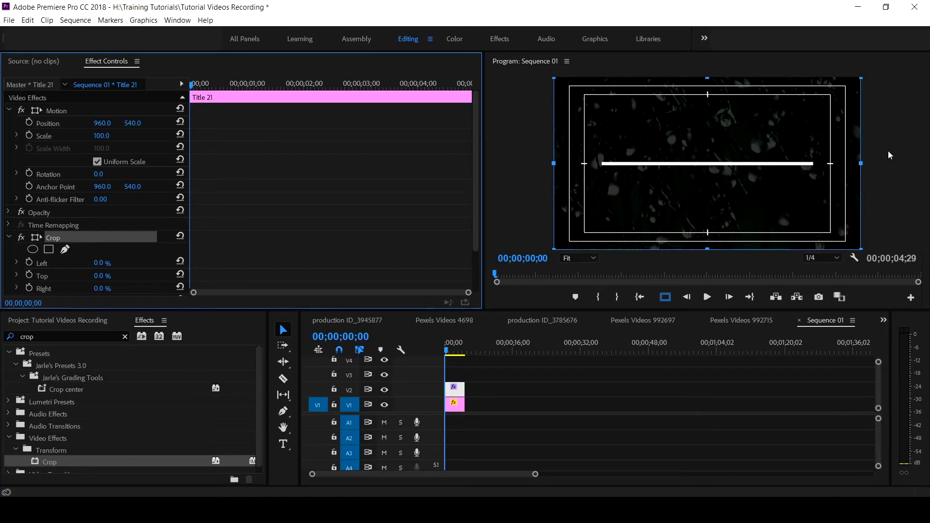
drag(861, 163, 597, 180)
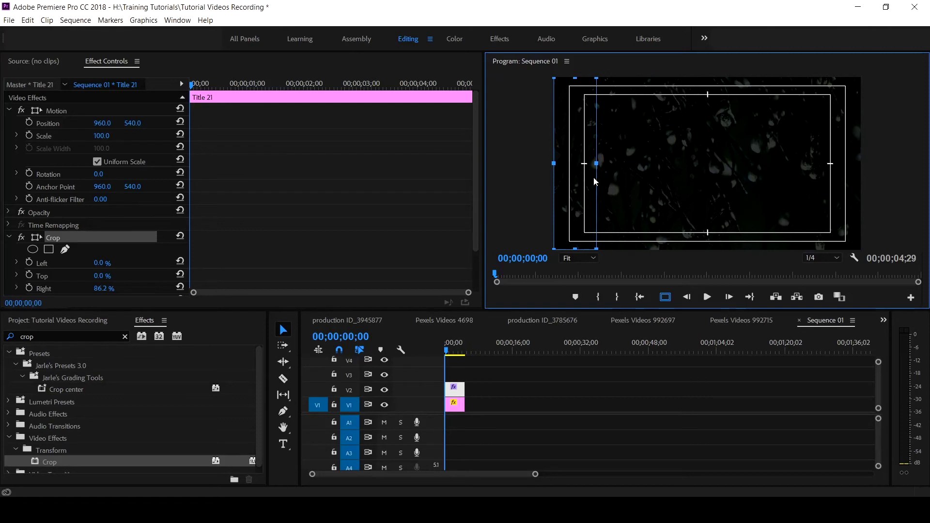
click(28, 289)
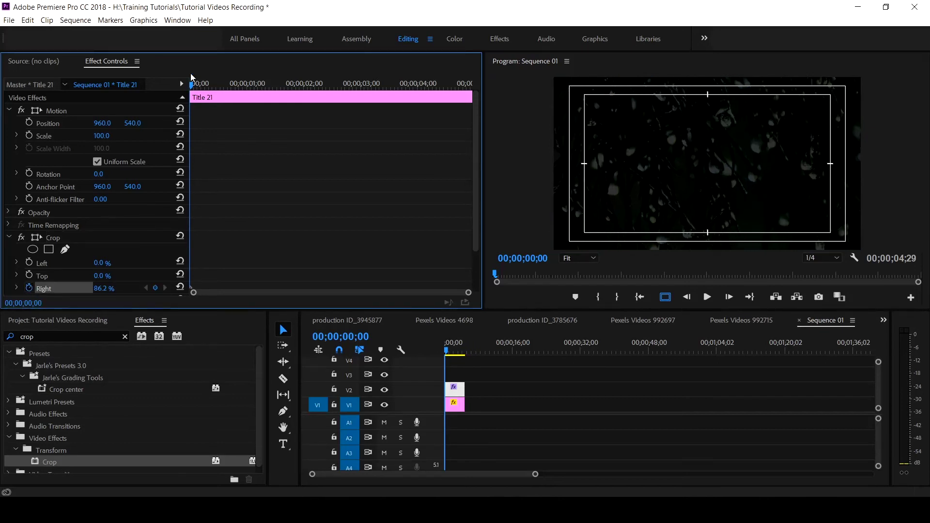
Add a second Crop Right keyframe of 12.6% at 00;00;01;06 by extending the crop boundary past the line's right end
drag(196, 86, 260, 94)
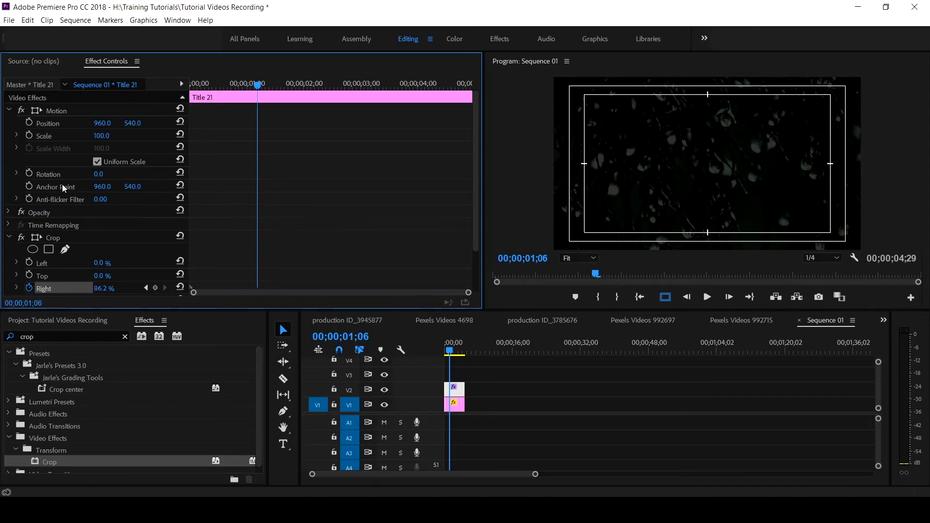
click(53, 240)
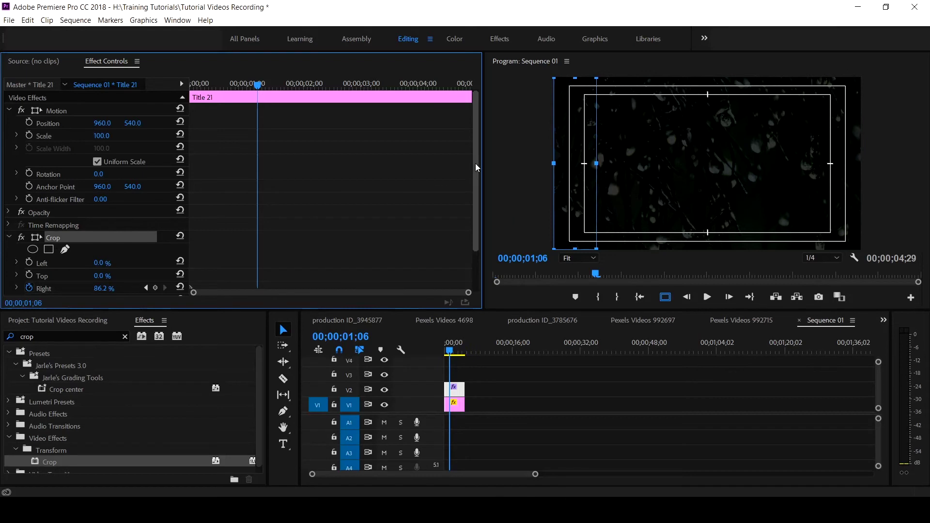
drag(601, 163, 822, 163)
scroll(475, 184, down, 2)
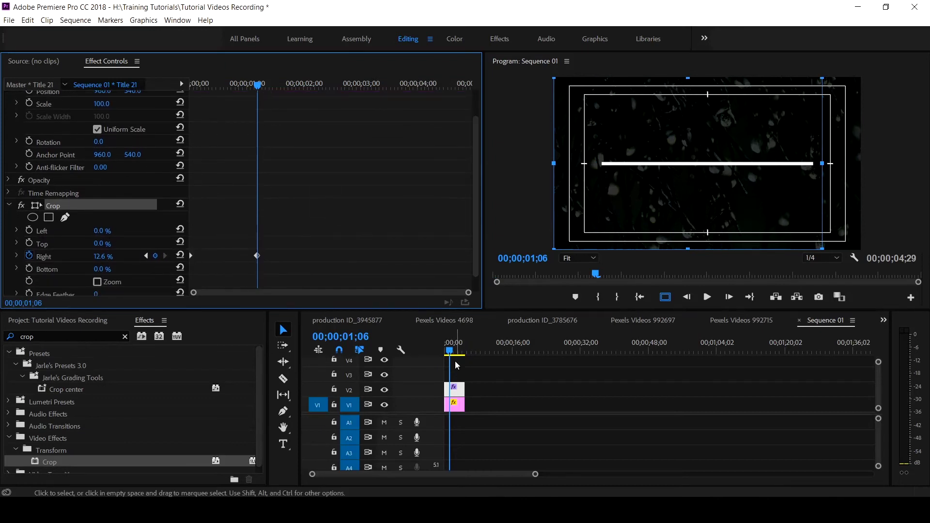
Play the sequence from the start to review the horizontal line's crop reveal
click(492, 383)
key(Home)
click(492, 381)
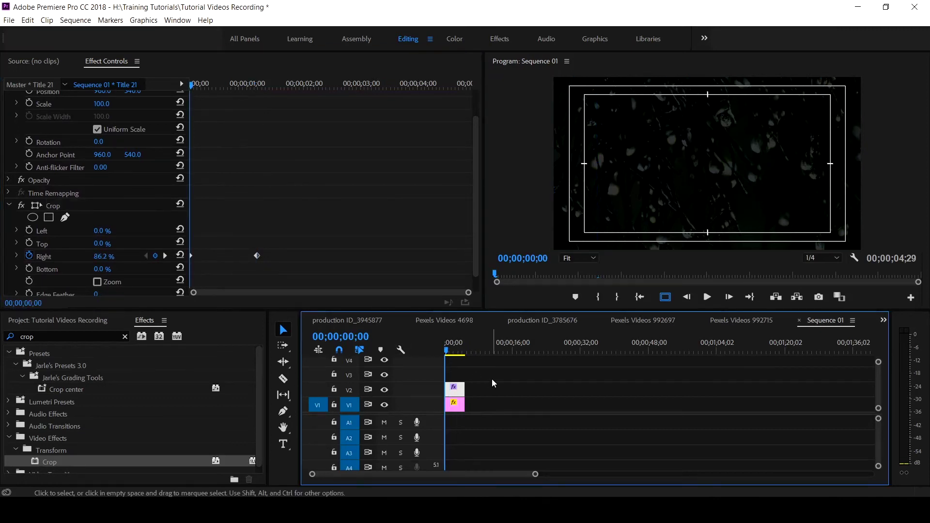
key(space)
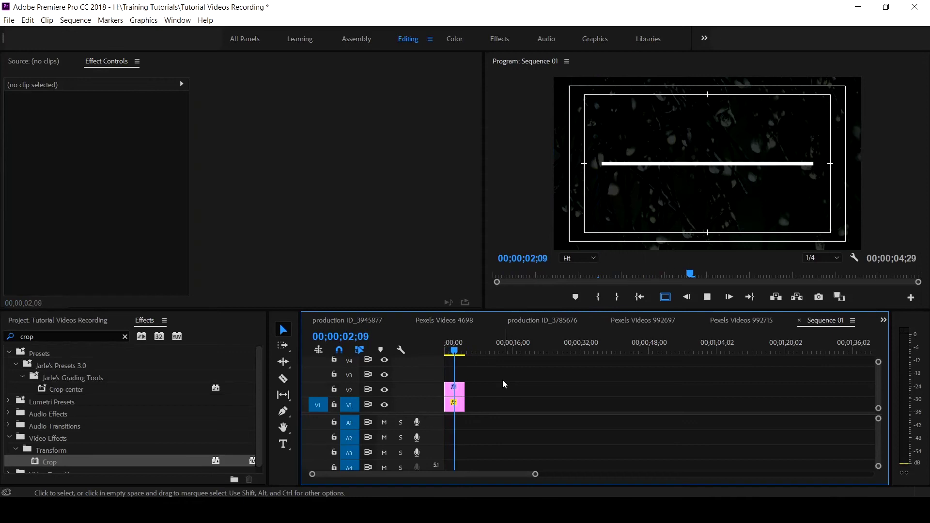
key(space)
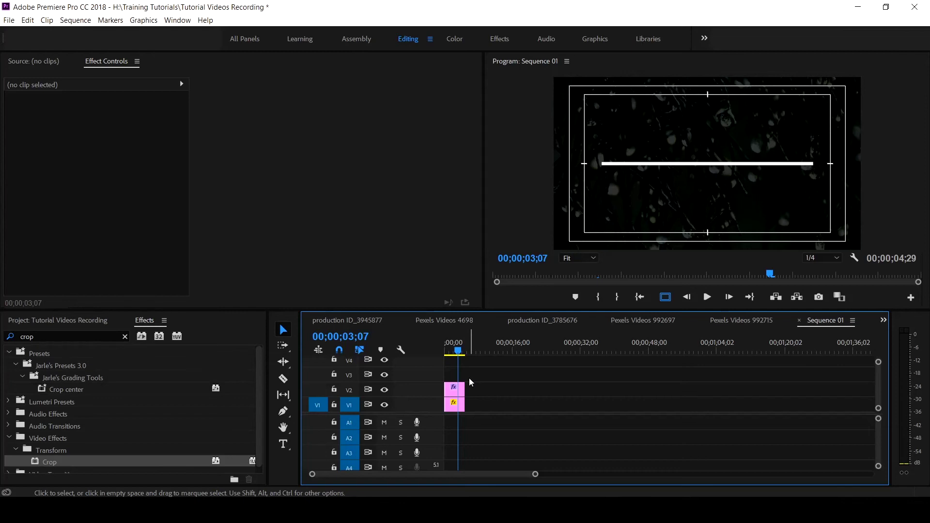
Remove the Crop effect from the horizontal line title and delete that clip from track V2
click(451, 393)
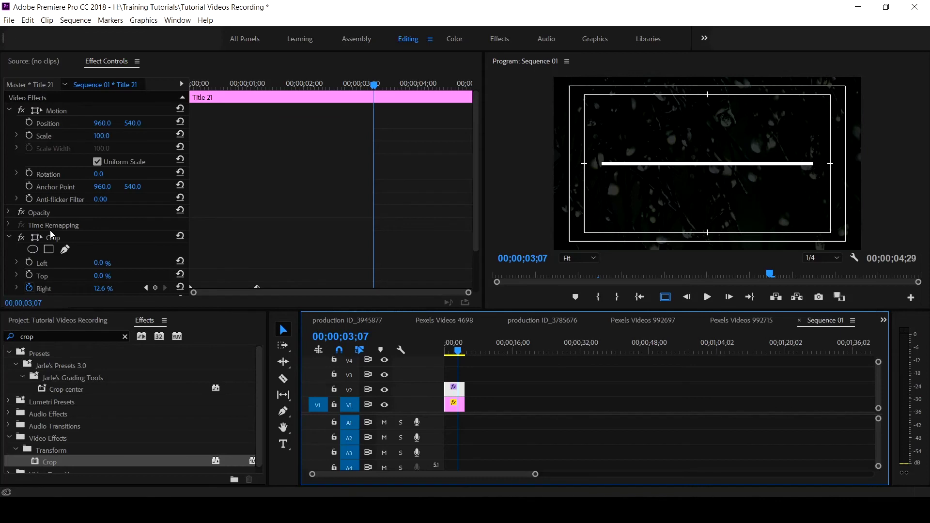
click(51, 239)
key(Delete)
click(451, 394)
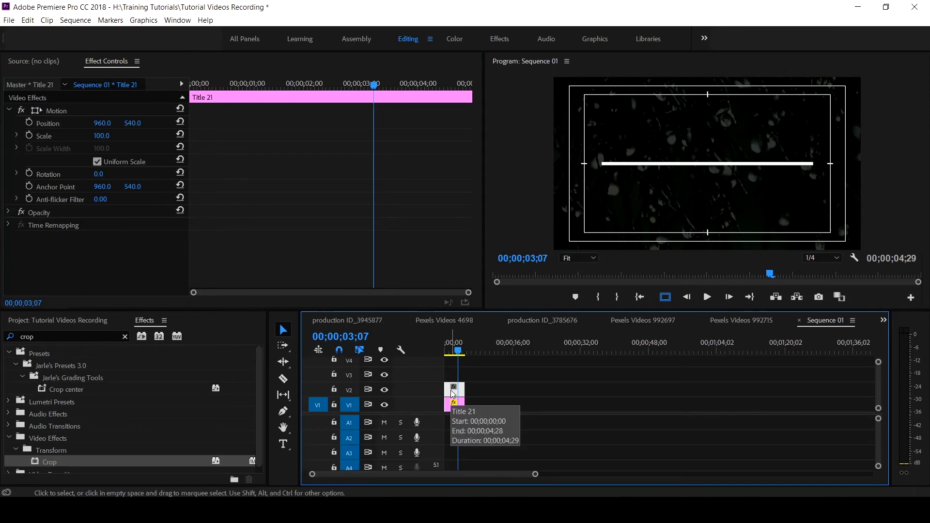
key(Delete)
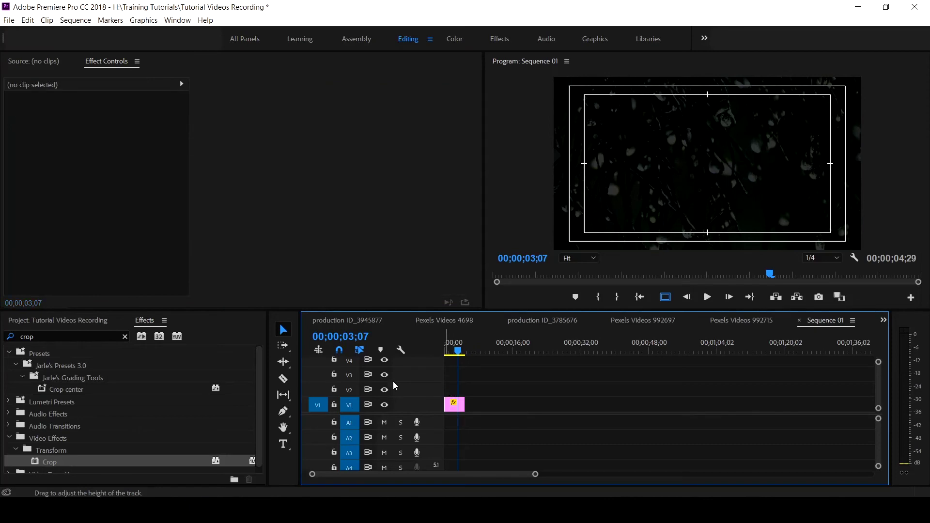
Create a new legacy title with the offered settings
click(9, 22)
mouse_move(15, 34)
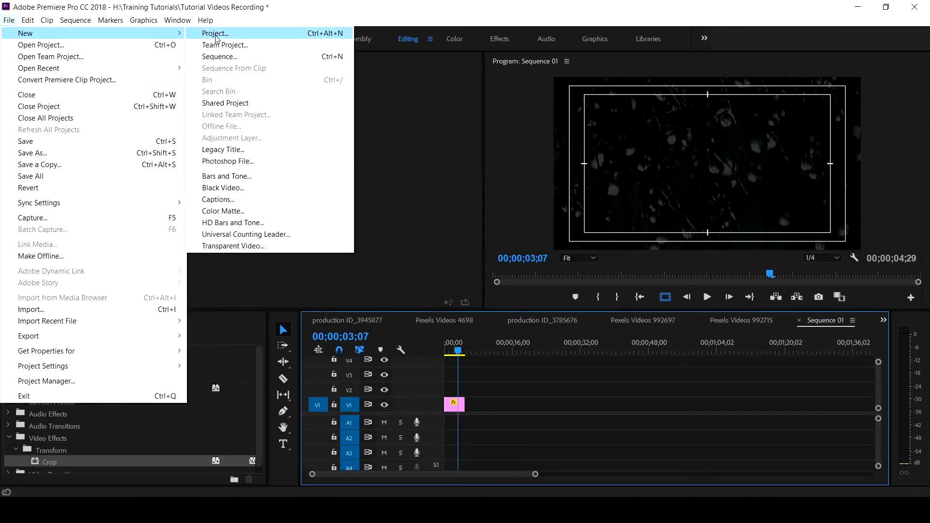
click(233, 152)
click(486, 310)
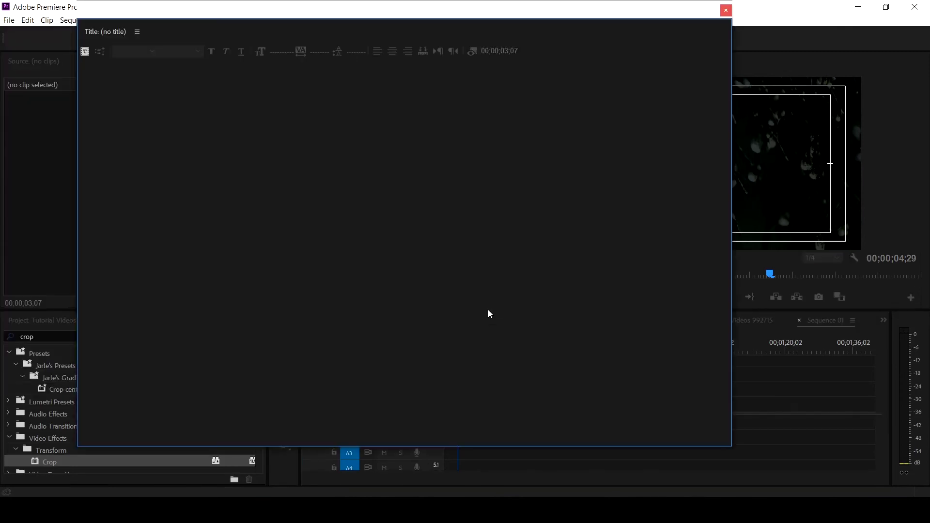
Draw a straight vertical line about 788 high near the center of the title and set its line width to 20
click(102, 159)
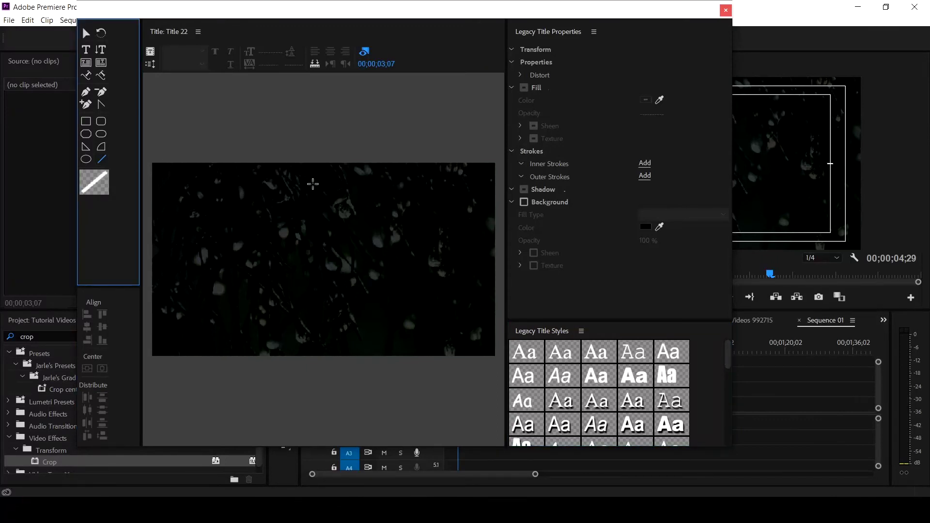
drag(313, 179, 307, 317)
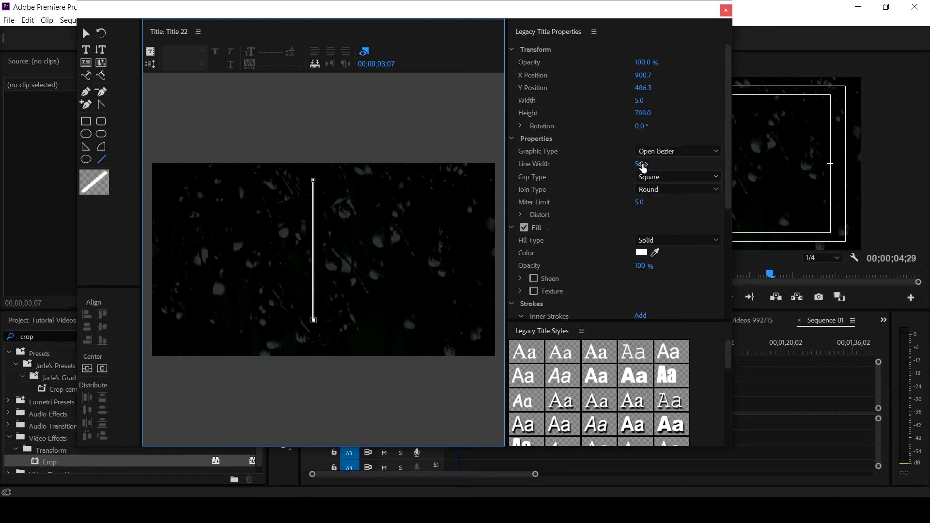
mouse_move(644, 166)
mouse_down()
mouse_move(653, 166)
mouse_move(645, 164)
mouse_up()
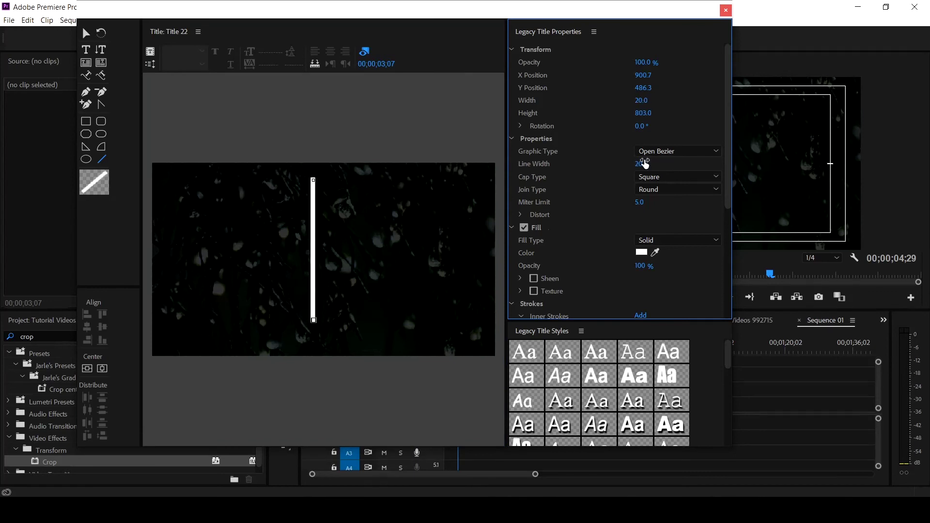
click(726, 9)
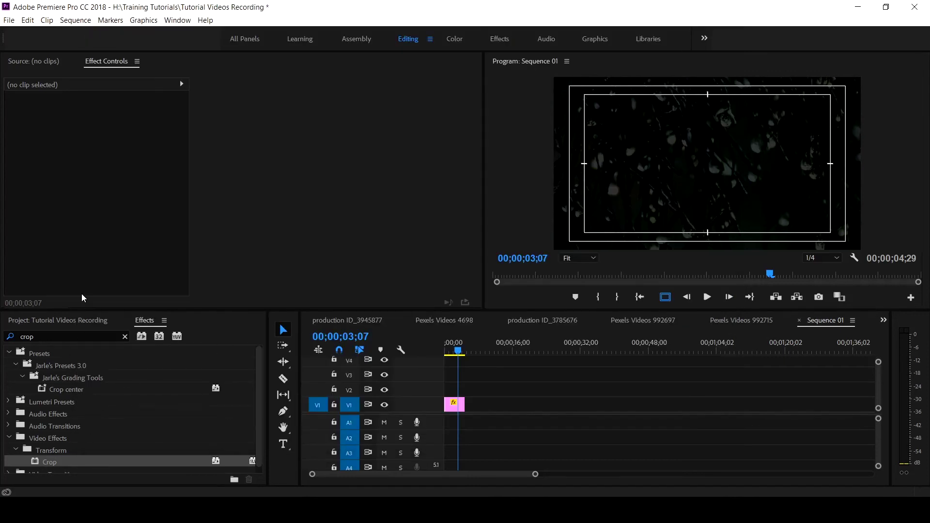
Place the vertical line title on track V2 above the background clip and lower its line to a Y position of about 598
click(54, 320)
drag(214, 420, 439, 389)
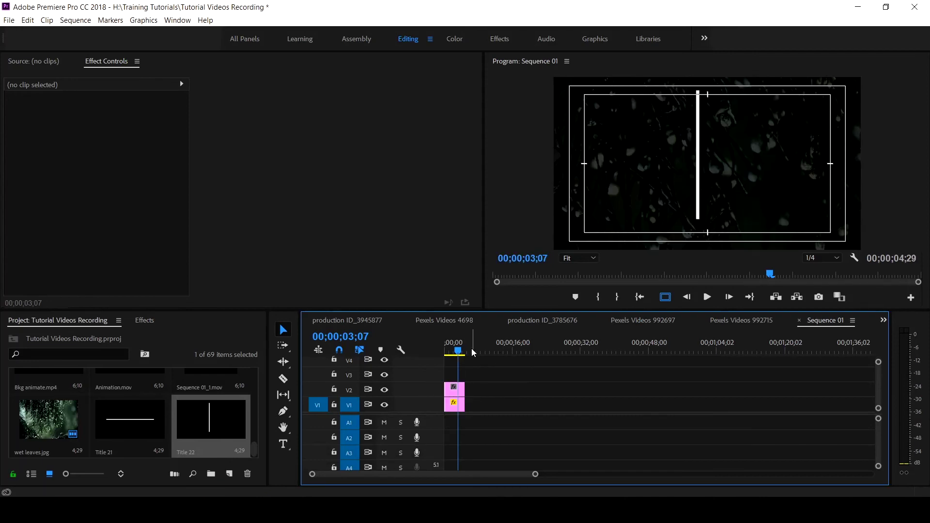
double_click(454, 392)
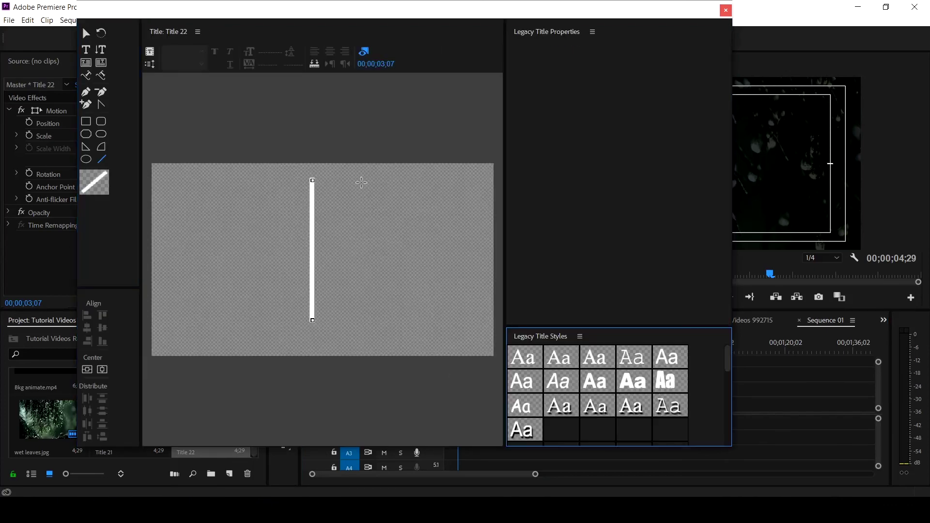
click(312, 229)
drag(311, 229, 312, 227)
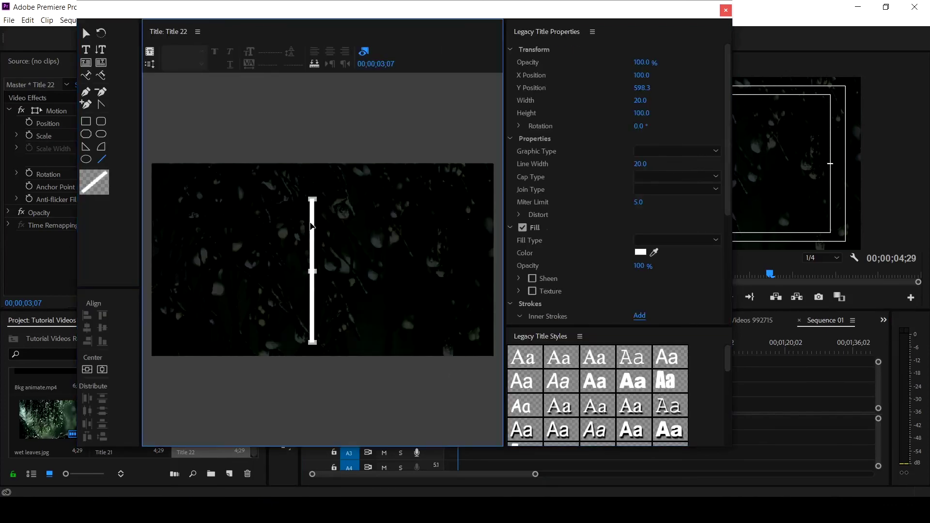
click(727, 10)
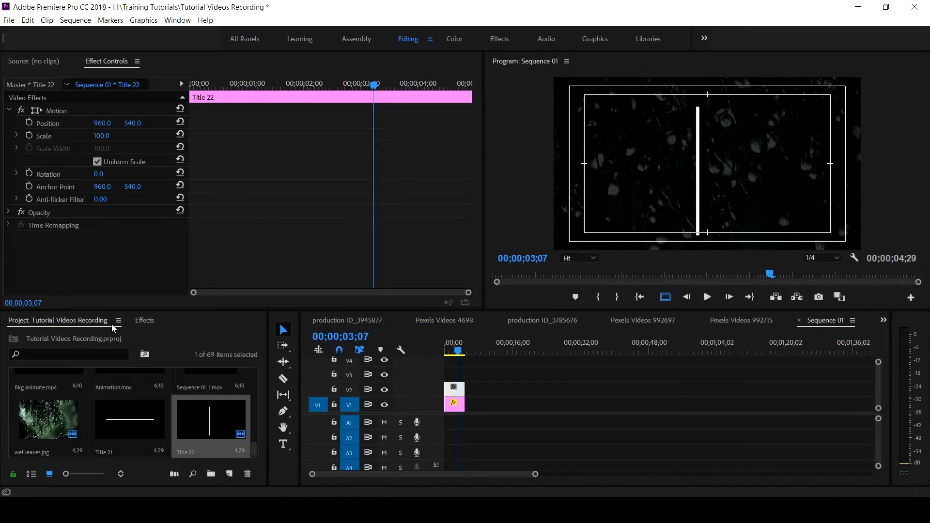
Apply the Crop effect to the vertical line clip and crop its bottom to 84.9%, just above the line
click(146, 323)
drag(40, 463, 458, 388)
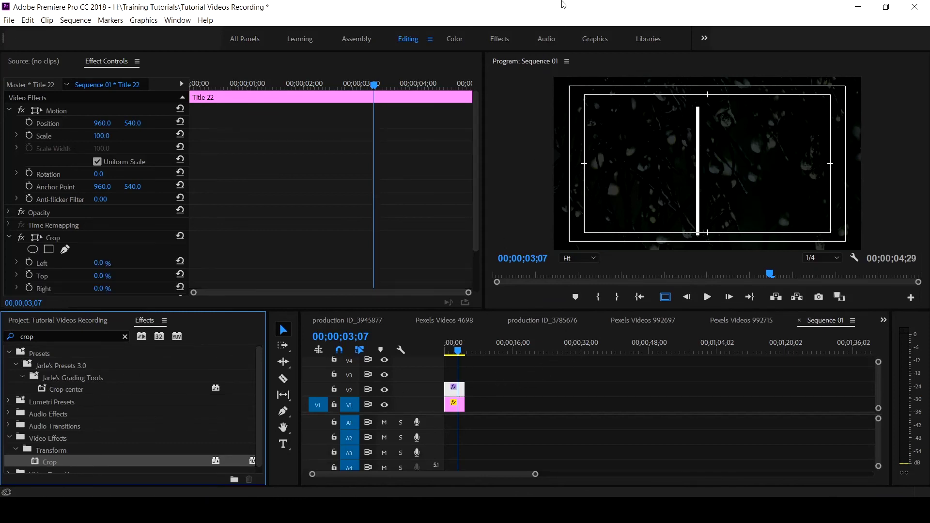
click(50, 238)
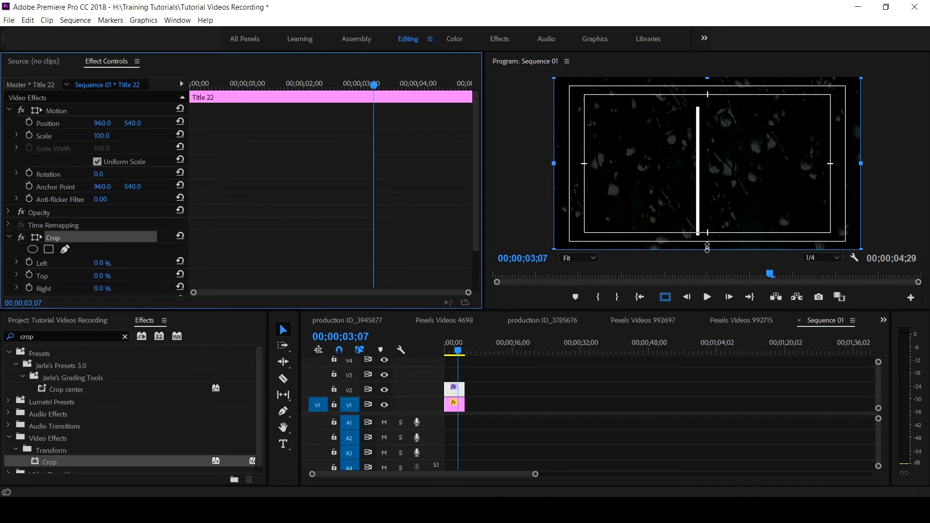
drag(707, 248, 703, 104)
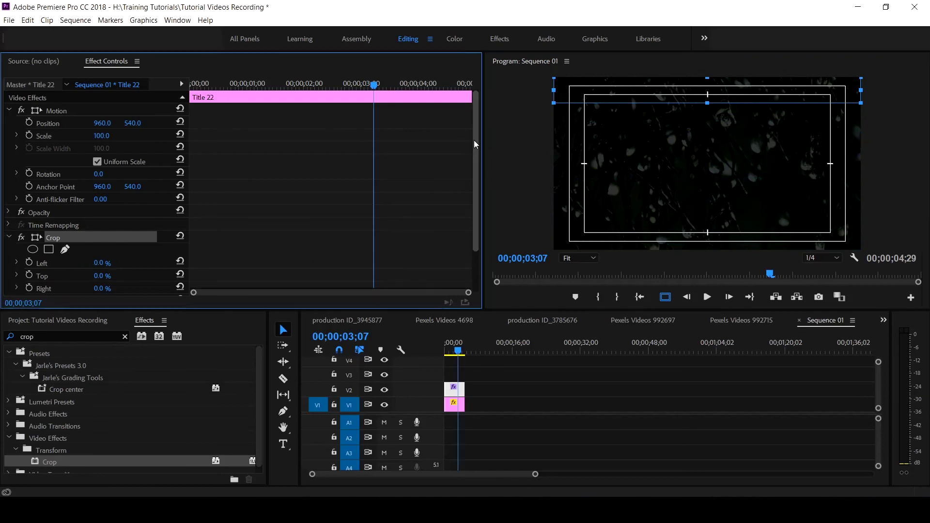
Add a Crop Bottom keyframe at 00;00;00;00 on the vertical line clip
drag(474, 141, 475, 190)
click(54, 251)
key(Home)
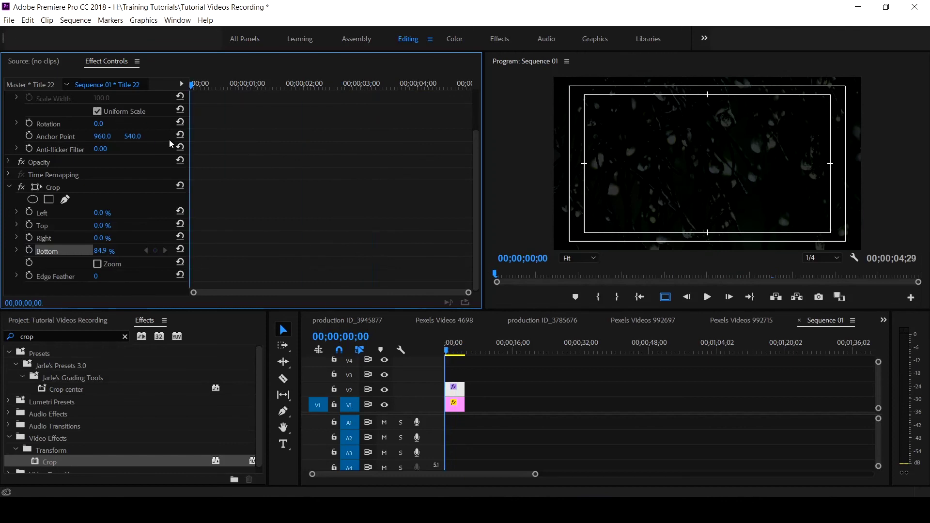
click(29, 250)
Save the project and add a second Crop Bottom keyframe of 7.0% at 00;00;01;13
drag(191, 86, 275, 95)
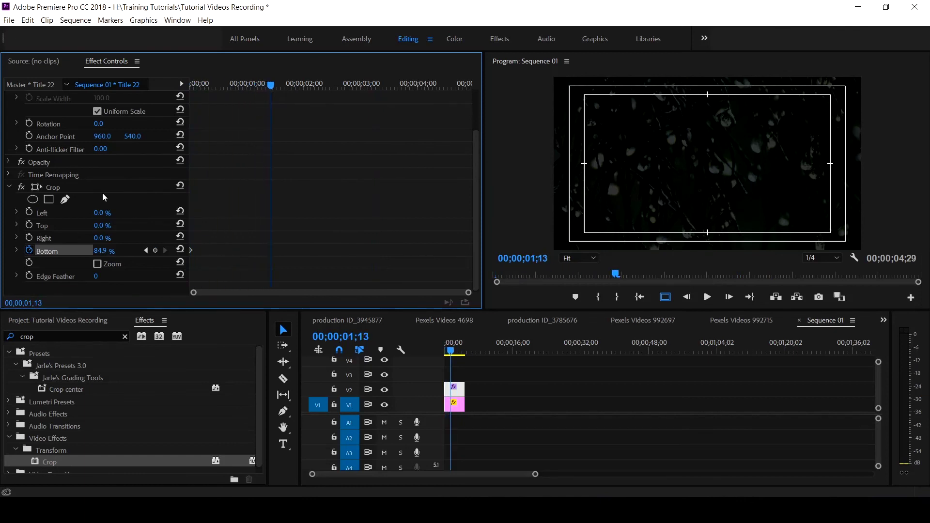
click(51, 187)
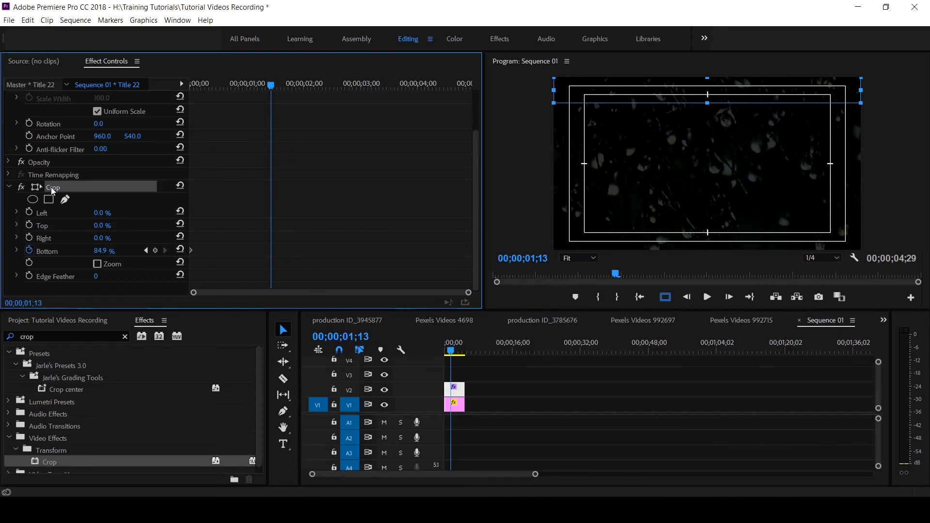
key(ctrl+s)
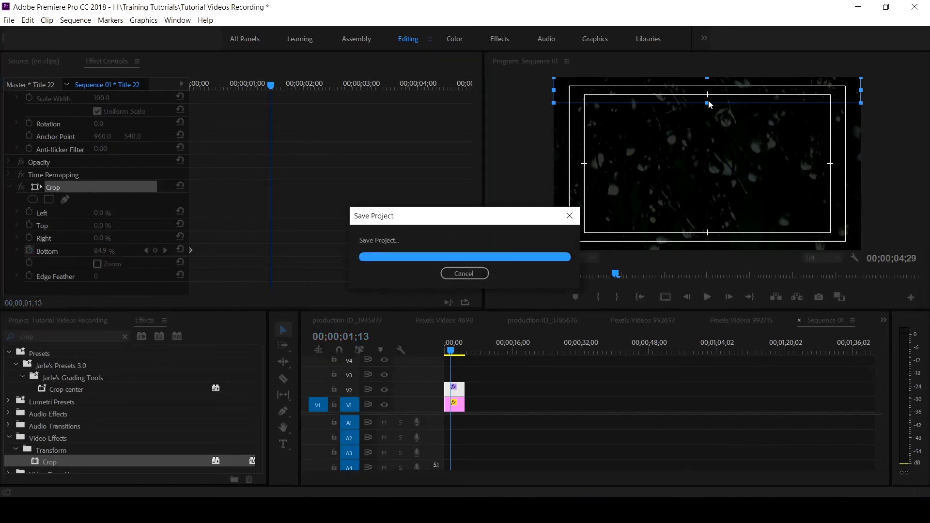
drag(708, 104, 710, 237)
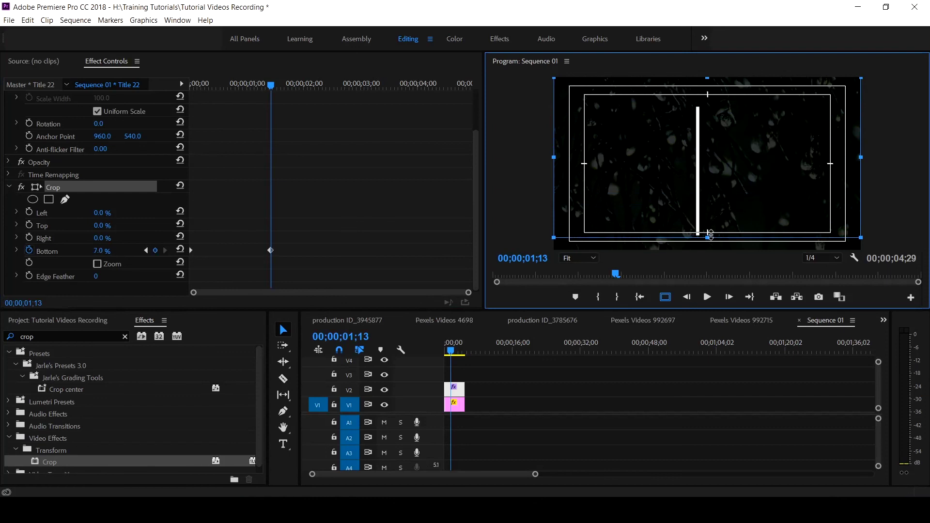
Play the sequence from the start to review the vertical line's top-to-bottom reveal
click(473, 368)
key(Home)
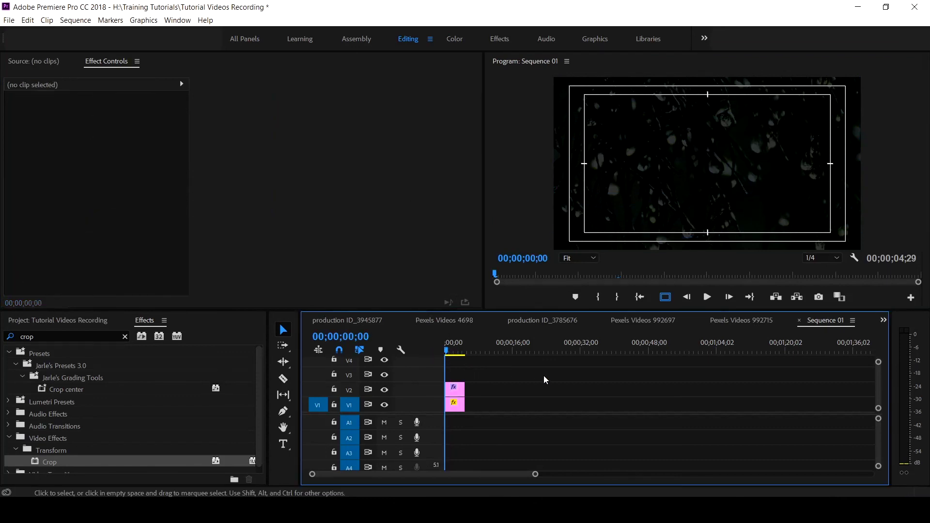
key(space)
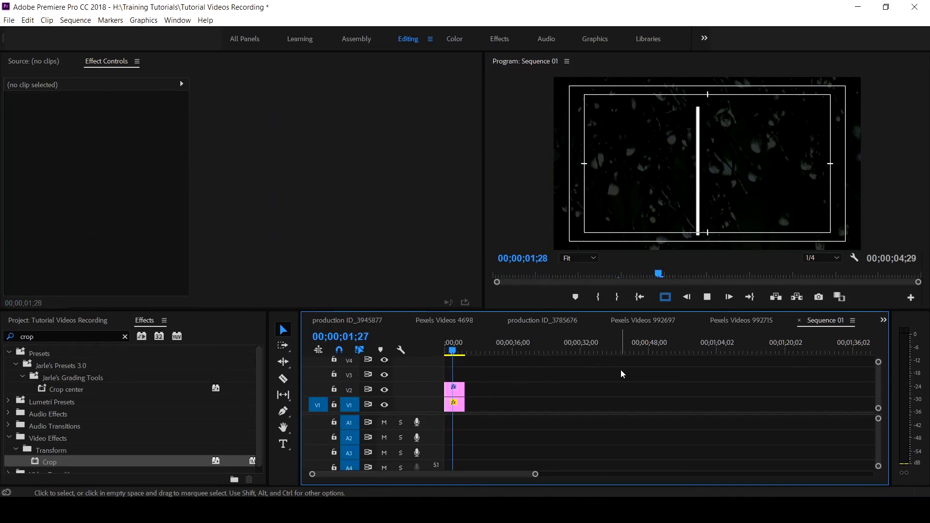
key(space)
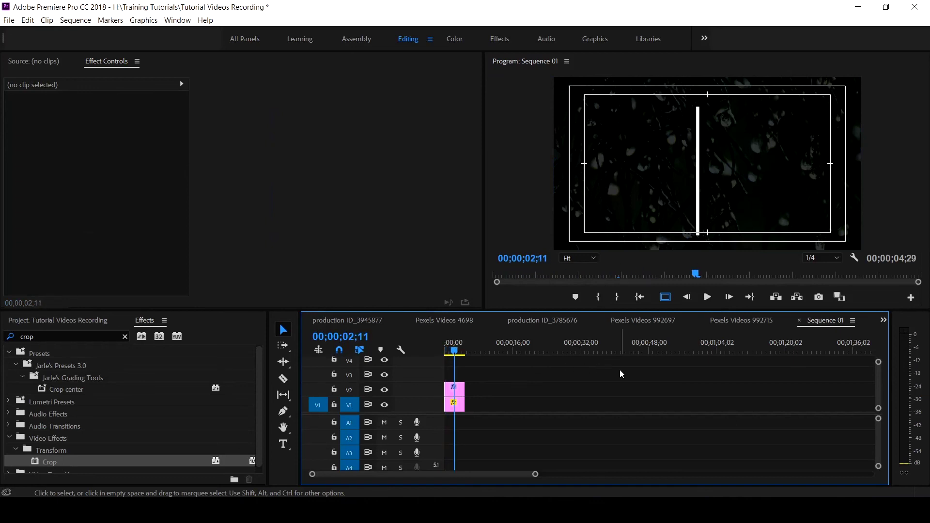